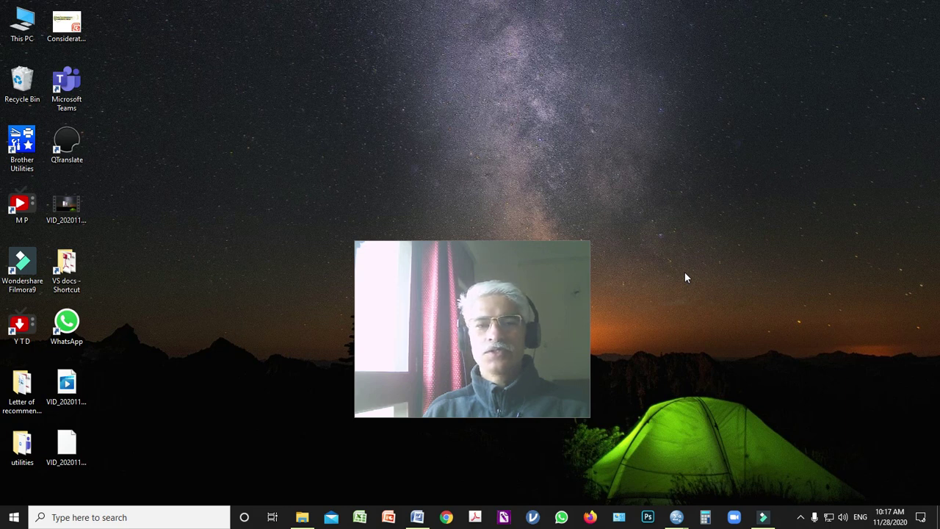
# Step: Switch to Word and bring up the abstract document with its title and introduction in view
pyautogui.moveTo(525, 279); pyautogui.dragTo(508, 210)
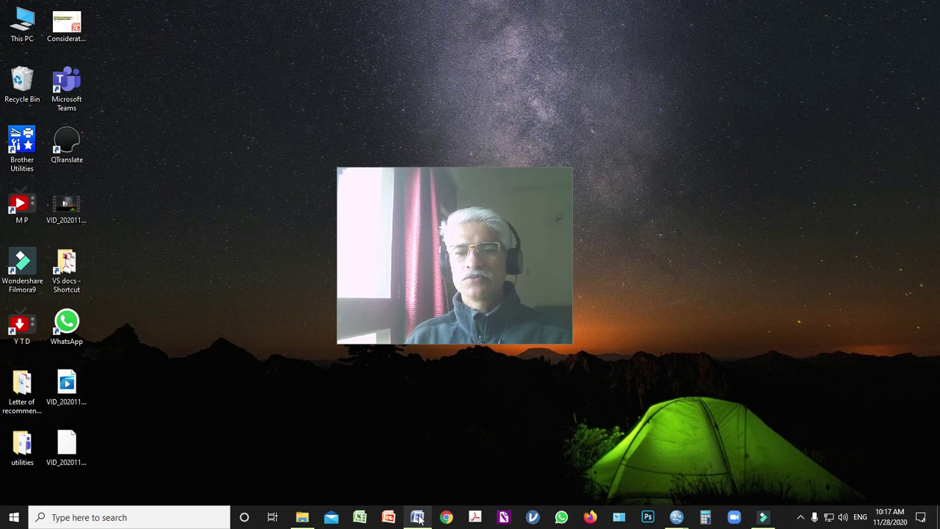
pyautogui.moveTo(418, 518)
pyautogui.click(420, 470)
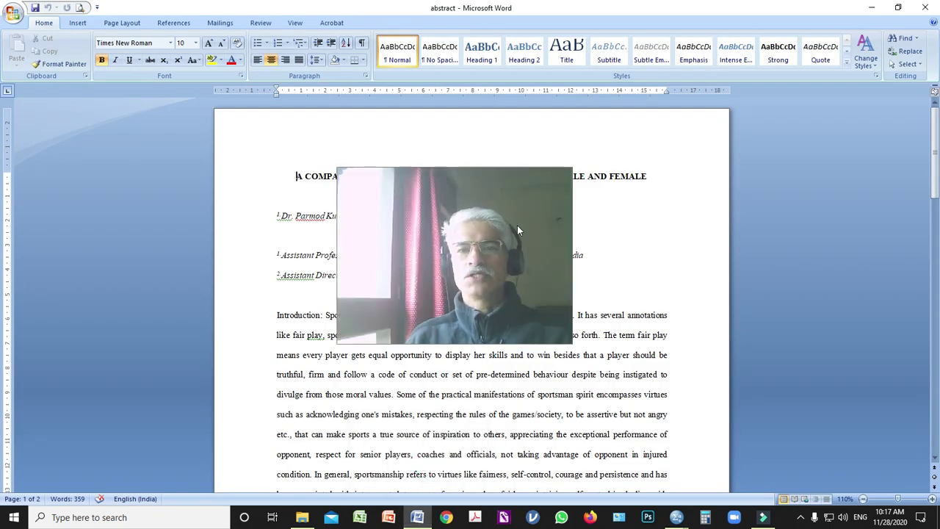
pyautogui.moveTo(513, 204); pyautogui.dragTo(152, 144)
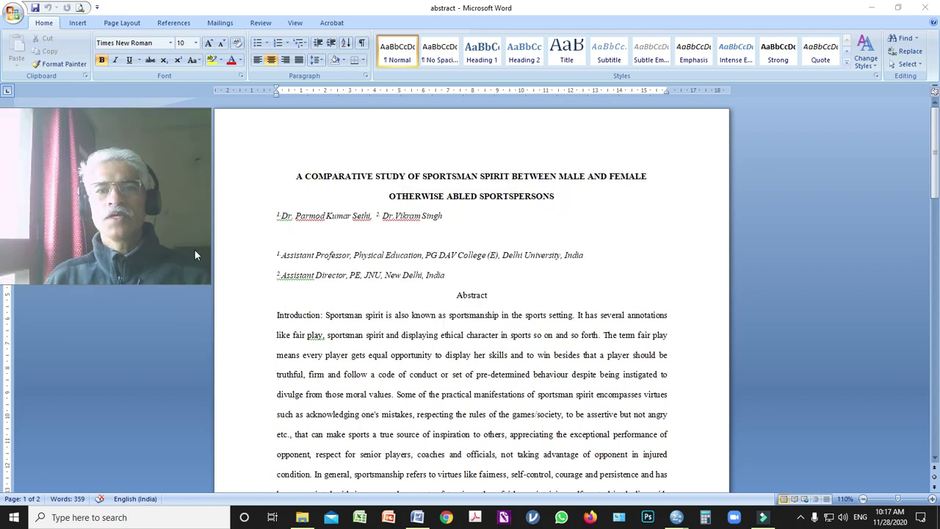
pyautogui.moveTo(210, 280); pyautogui.dragTo(105, 204)
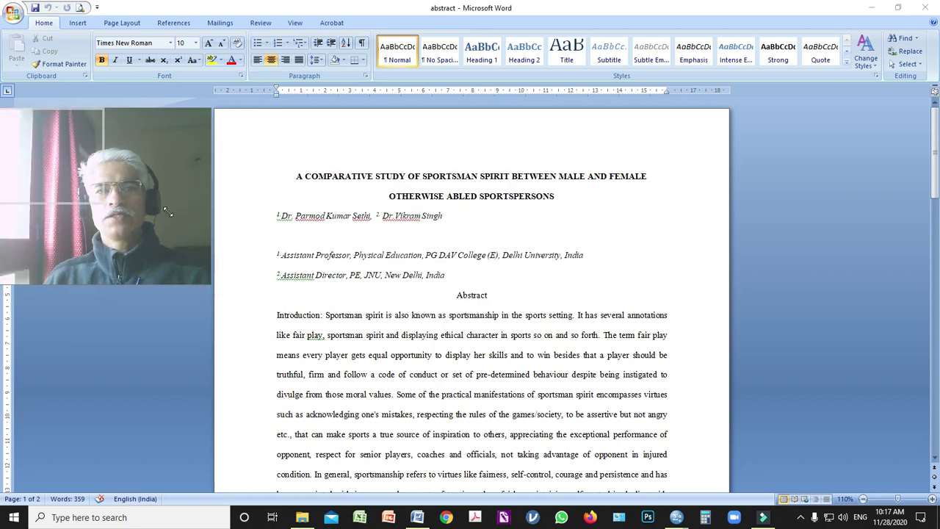
pyautogui.click(74, 151)
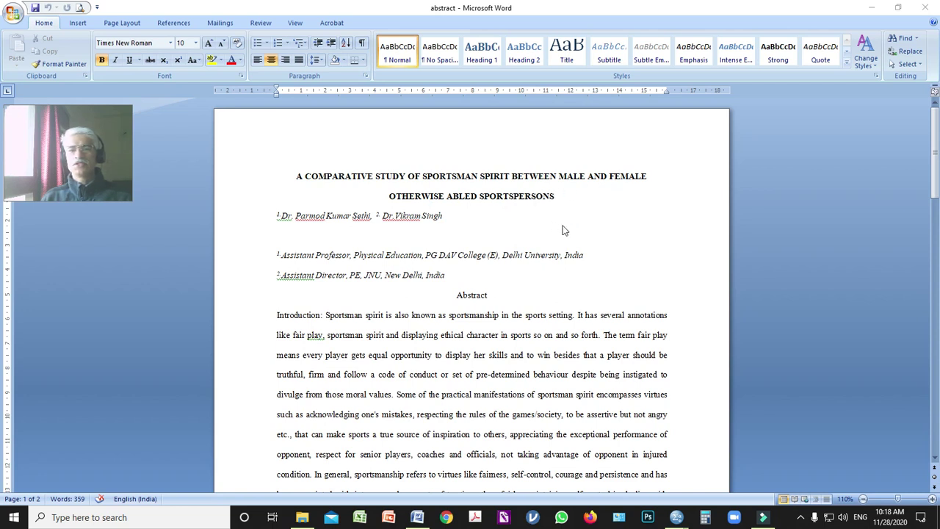
# Step: Read through the abstract from the introduction through the objective, research methods, results and discussion to the conclusion
pyautogui.scroll(-3, 562, 230)
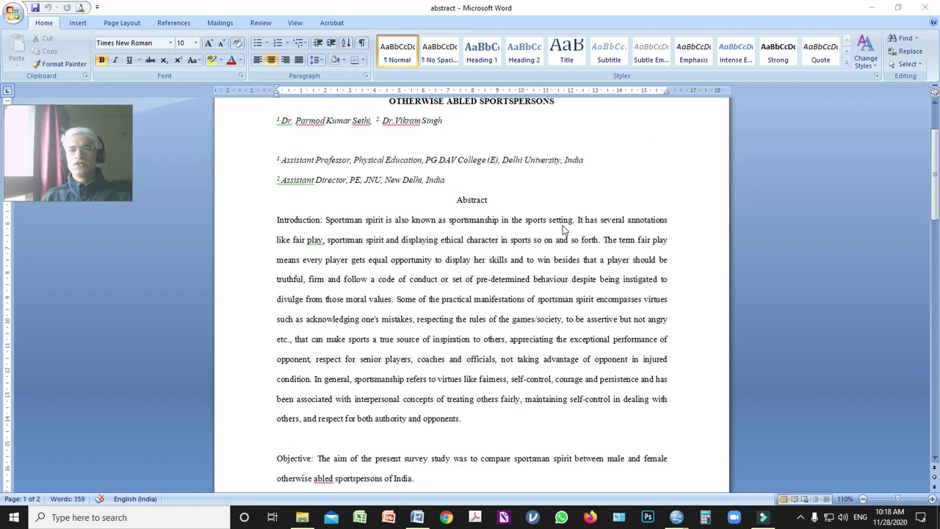
pyautogui.scroll(-3, 563, 231)
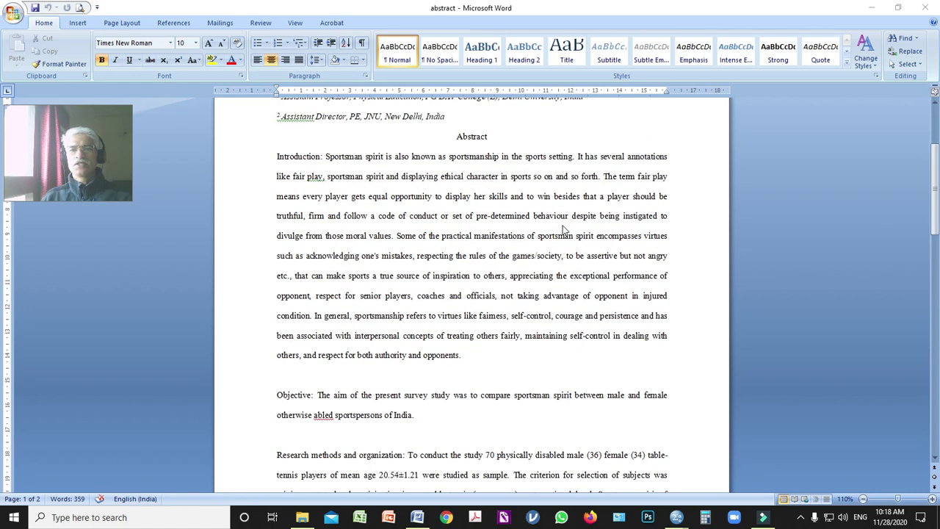
pyautogui.scroll(-2, 563, 231)
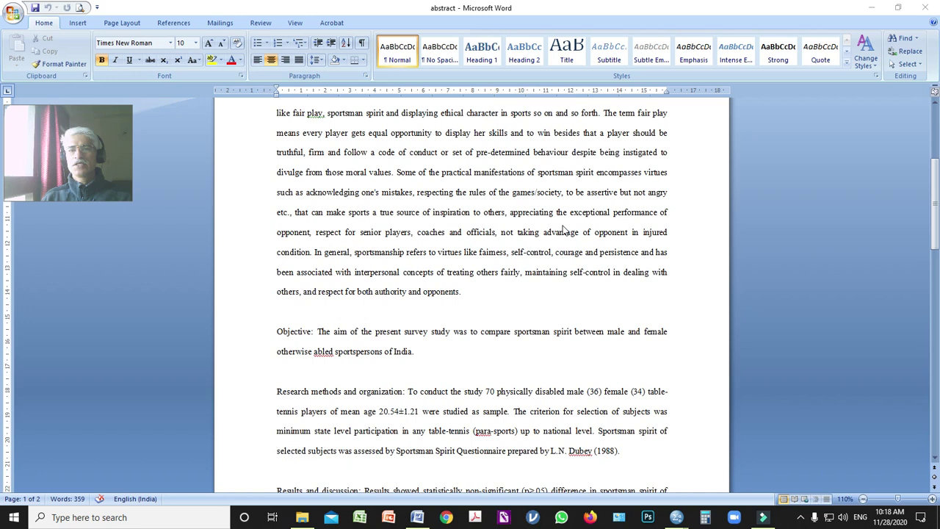
pyautogui.scroll(2, 563, 231)
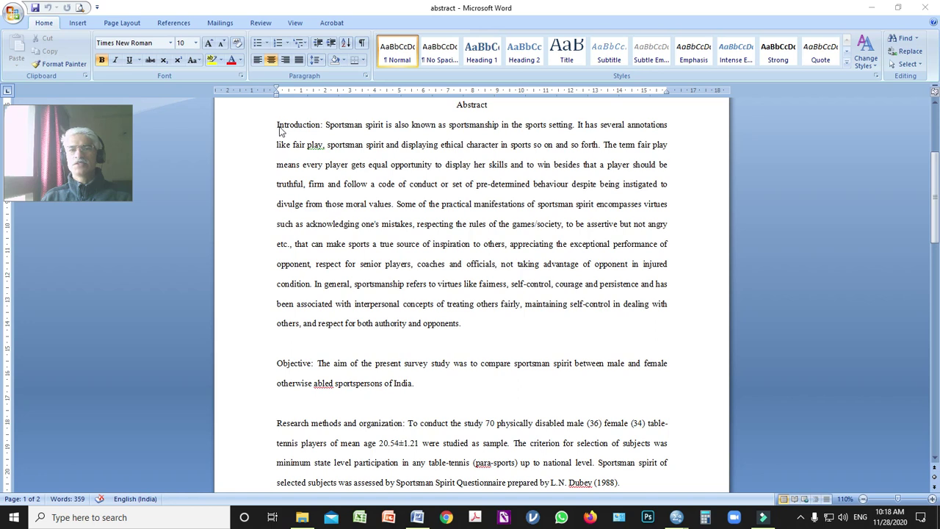
pyautogui.scroll(-3, 360, 189)
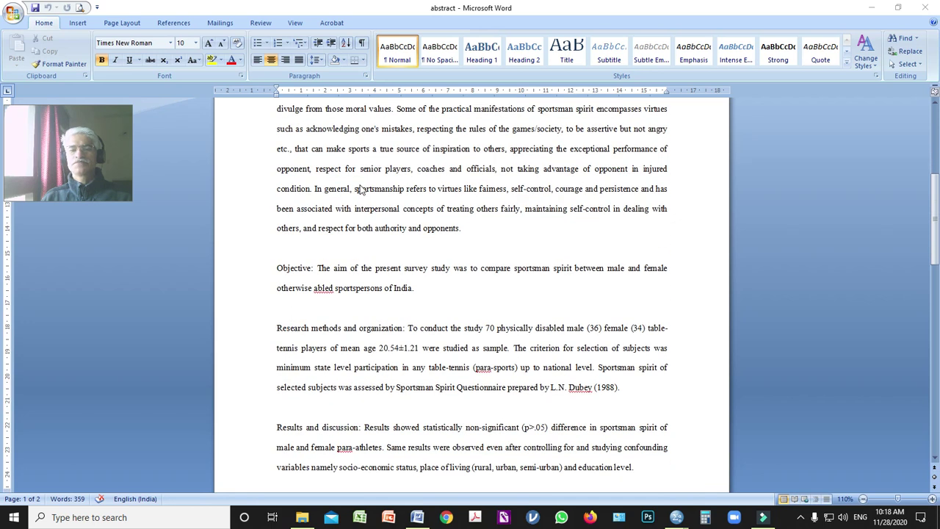
pyautogui.scroll(-2, 360, 189)
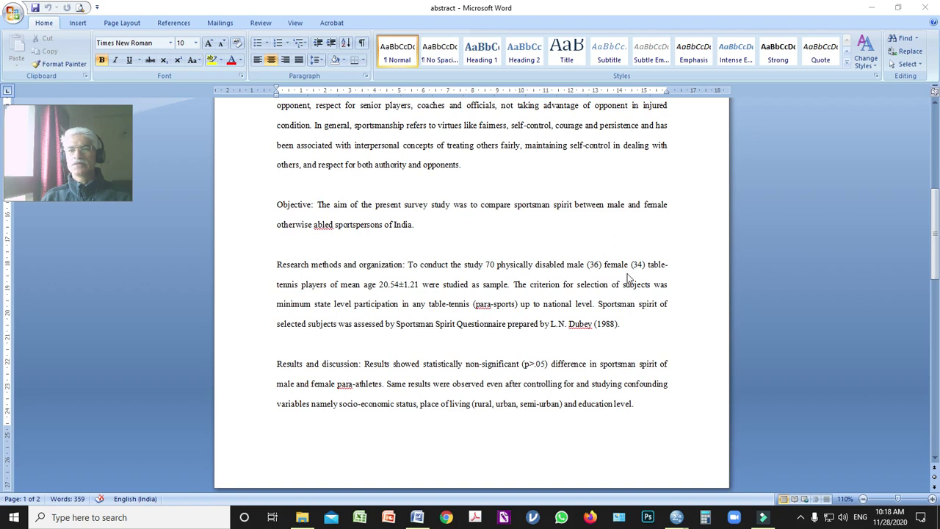
pyautogui.scroll(-2, 402, 290)
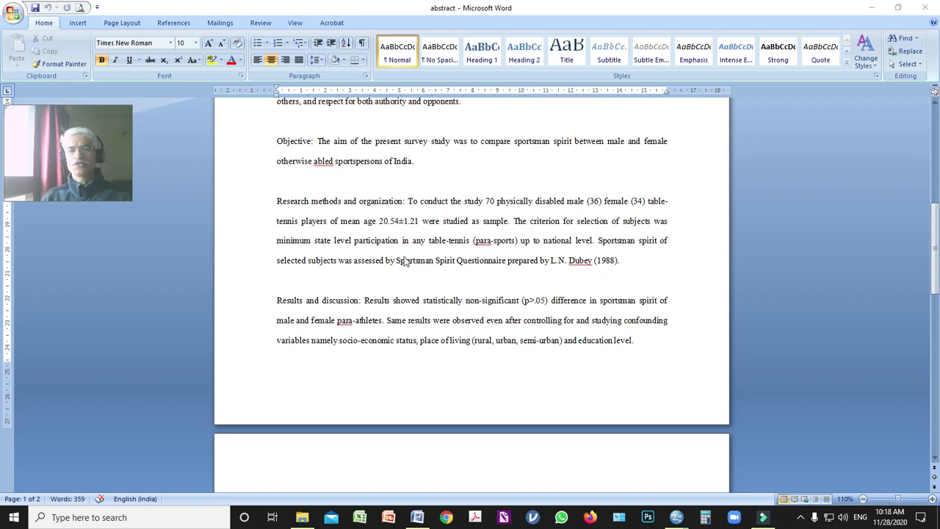
pyautogui.scroll(-1, 403, 261)
pyautogui.scroll(-2, 367, 257)
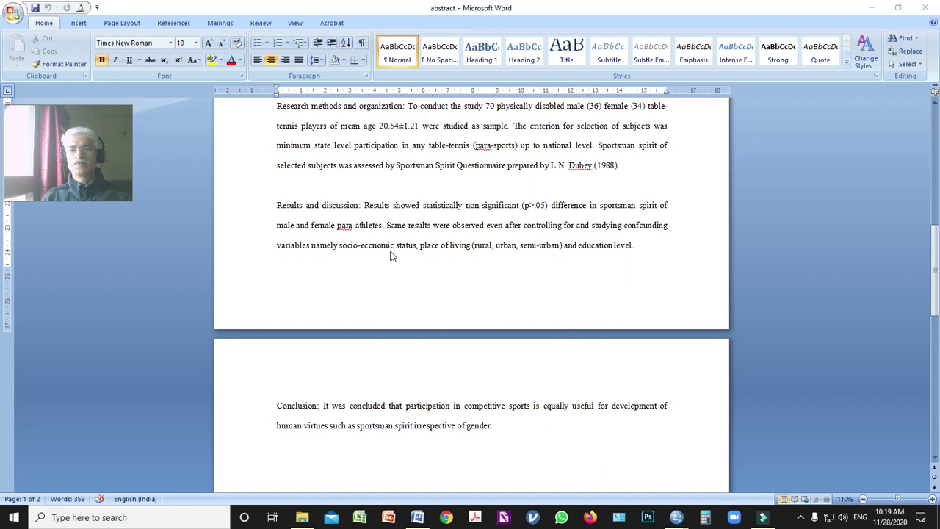
pyautogui.scroll(-1, 391, 255)
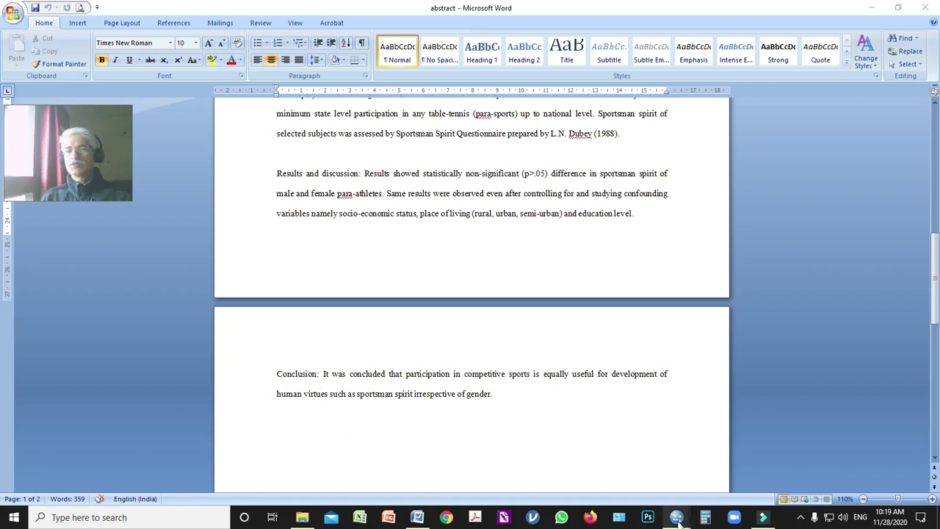
# Step: Switch to SPSS Statistics and bring up the data sportsman spirit.sav dataset in the Data Editor
pyautogui.moveTo(677, 519)
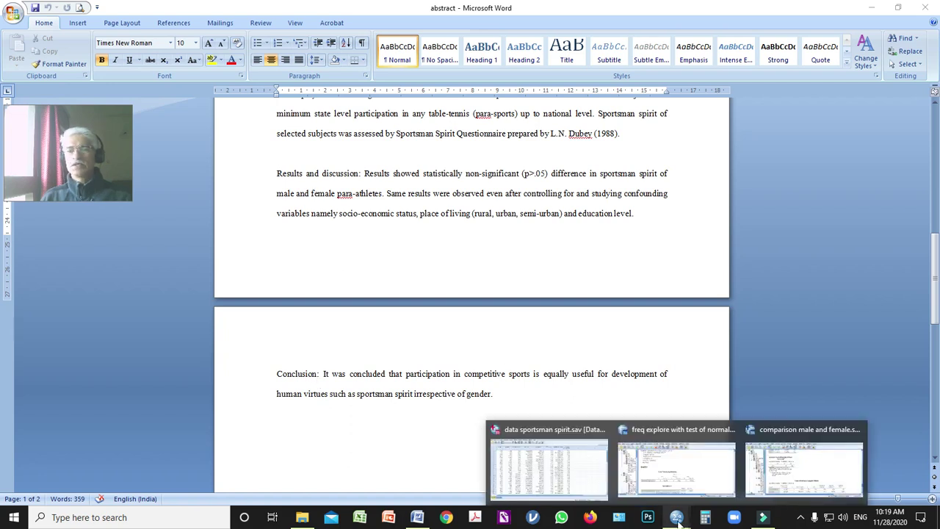
pyautogui.click(550, 469)
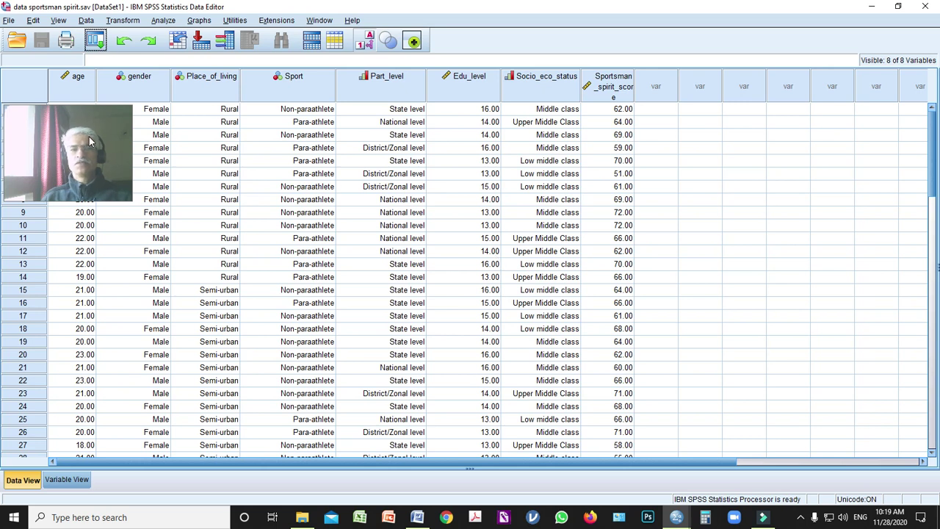
pyautogui.moveTo(813, 146); pyautogui.dragTo(829, 141)
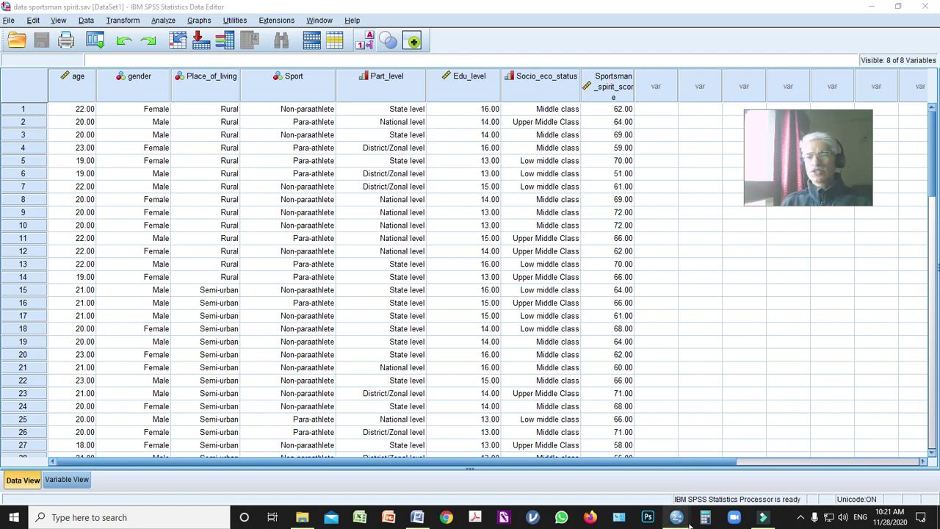
# Step: Bring up the freq explore with test of normality.spv output in the Statistics Viewer and maximize its window
pyautogui.moveTo(683, 520)
pyautogui.click(680, 472)
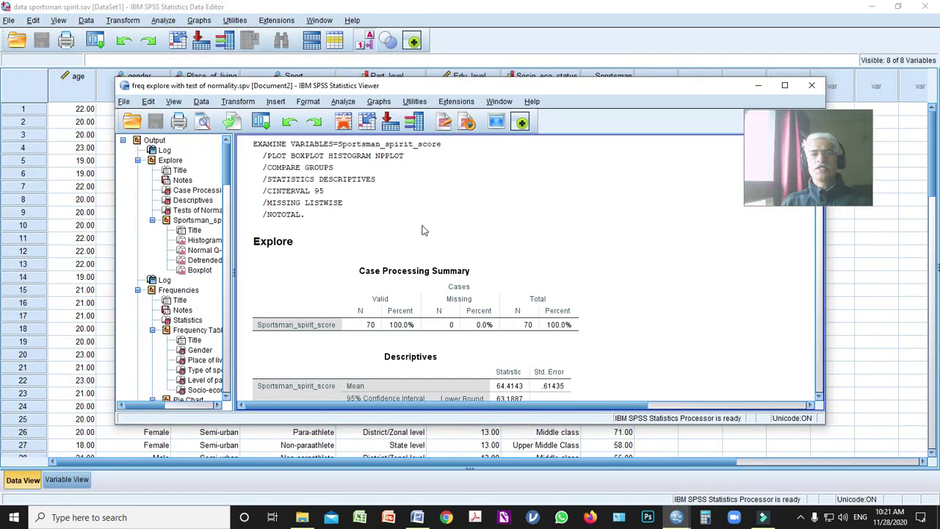
pyautogui.click(784, 85)
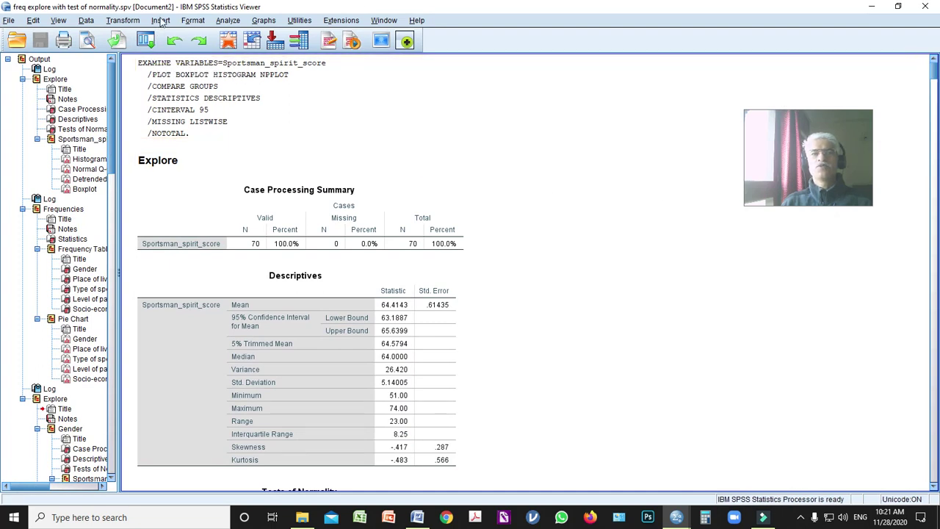
pyautogui.click(227, 21)
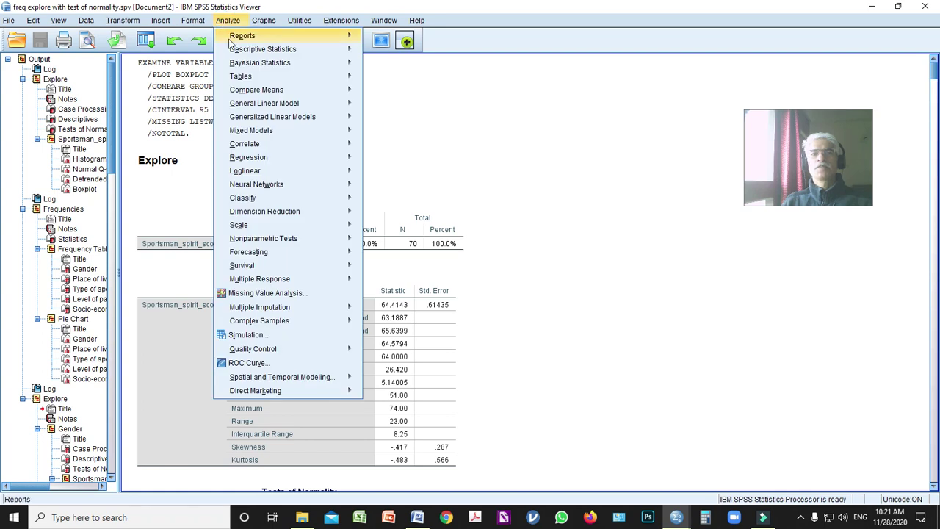
pyautogui.moveTo(251, 50)
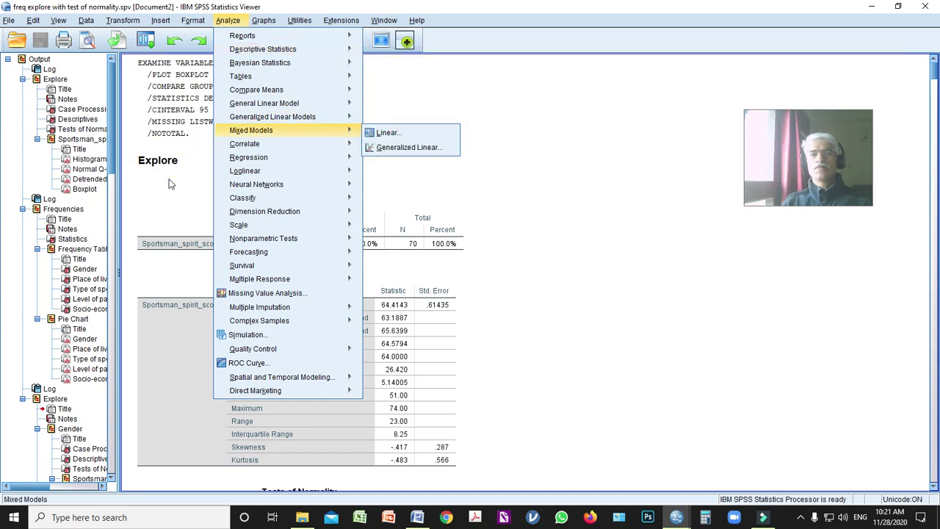
pyautogui.click(558, 6)
# Step: Examine the Explore output for Sportsman_spirit_score: the case processing summary, the Descriptives table and the Tests of Normality
pyautogui.scroll(-2, 350, 272)
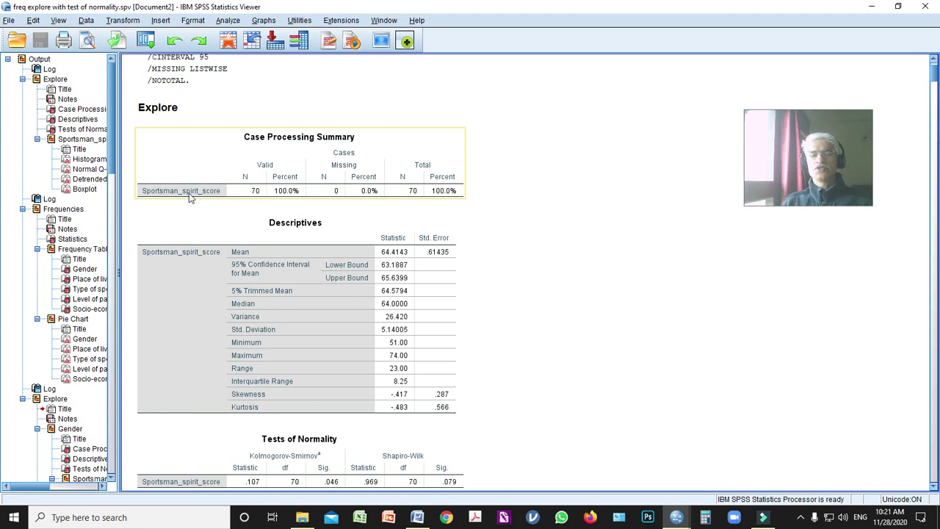
pyautogui.scroll(-1, 242, 189)
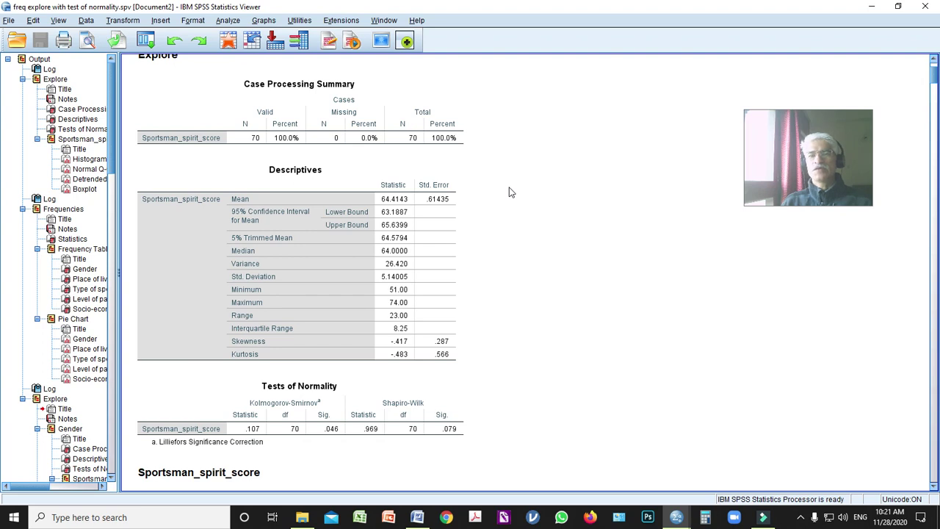
pyautogui.scroll(-3, 511, 192)
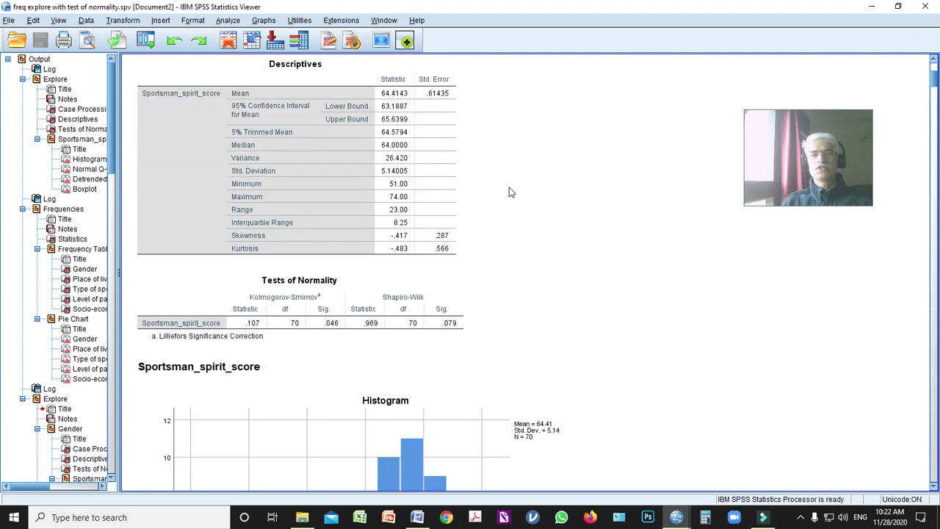
pyautogui.scroll(3, 510, 192)
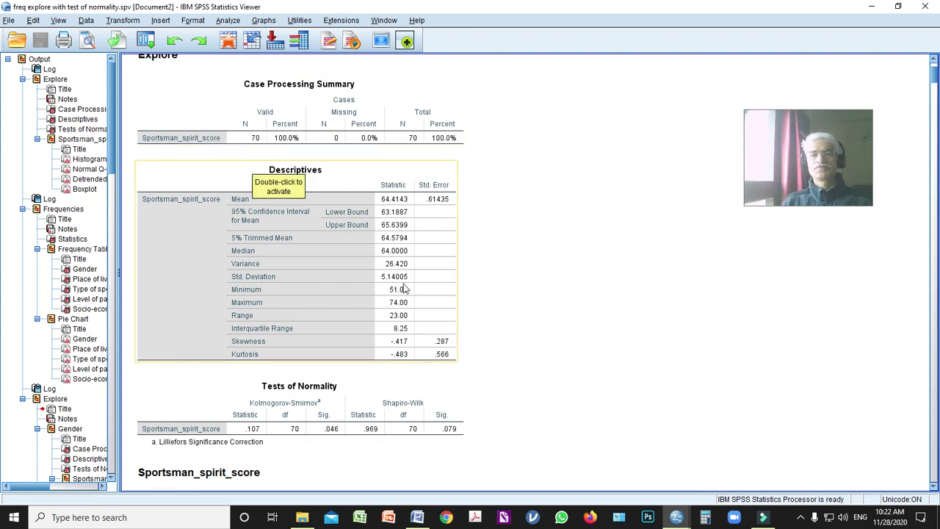
pyautogui.scroll(-2, 407, 288)
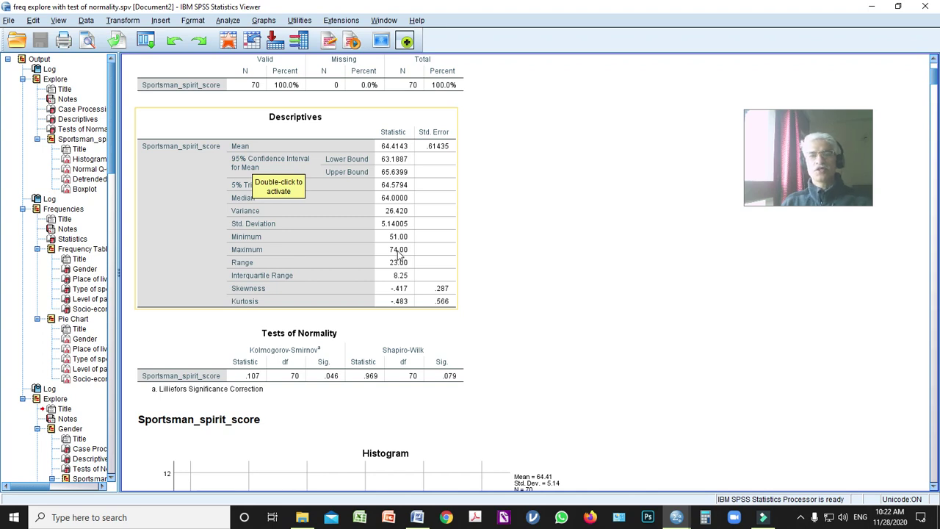
pyautogui.scroll(-3, 310, 235)
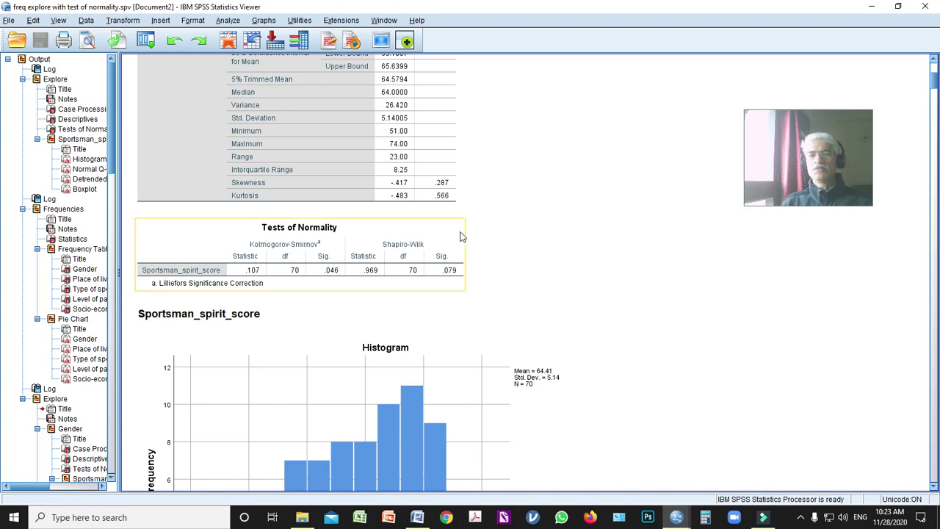
# Step: Examine the histogram, Normal Q-Q plot and Detrended Normal Q-Q plot of Sportsman_spirit_score for signs of normality
pyautogui.scroll(-3, 461, 237)
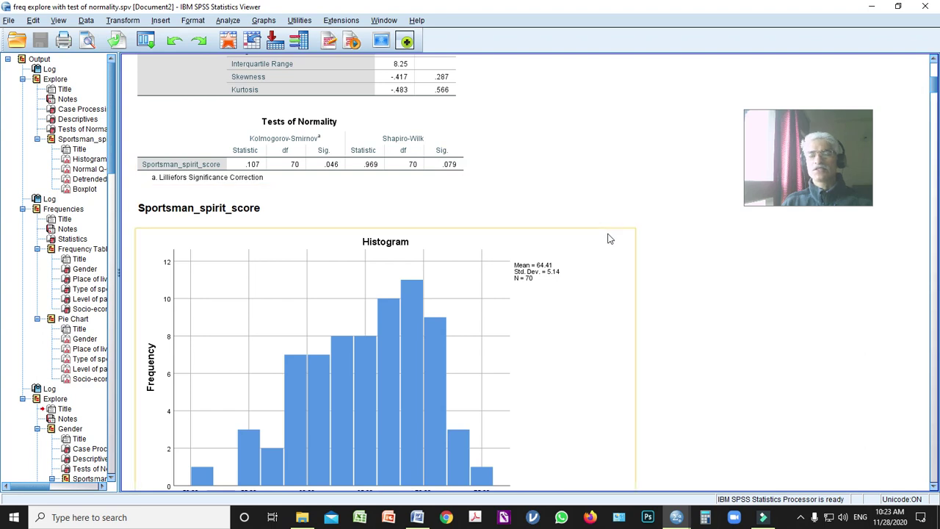
pyautogui.scroll(-1, 608, 237)
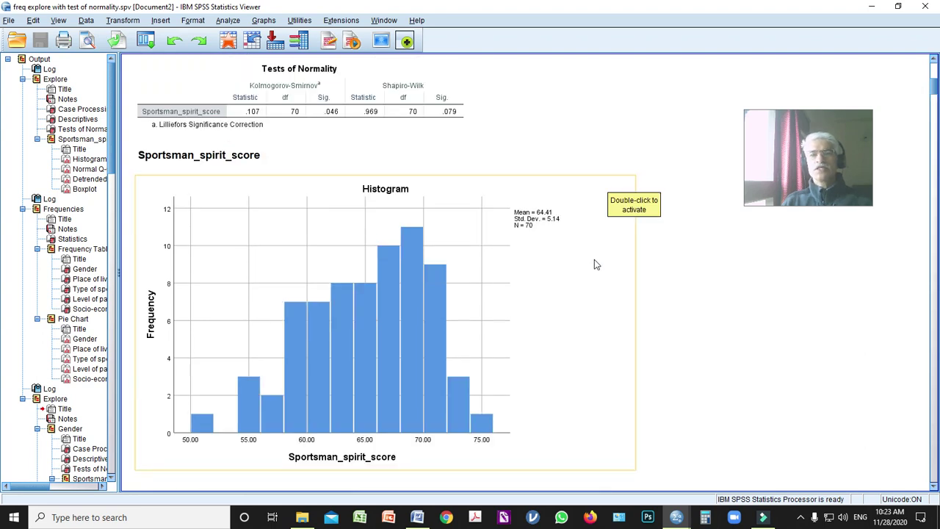
pyautogui.scroll(-1, 594, 264)
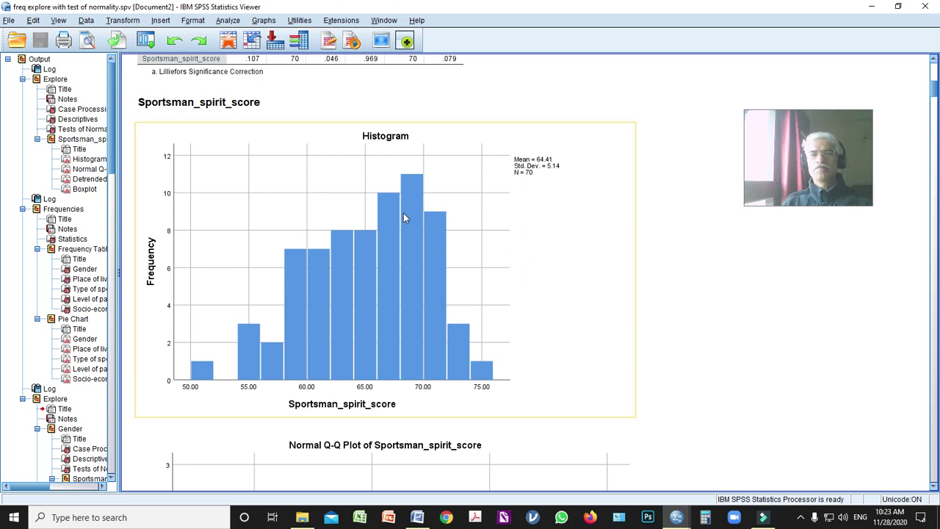
pyautogui.scroll(-4, 382, 257)
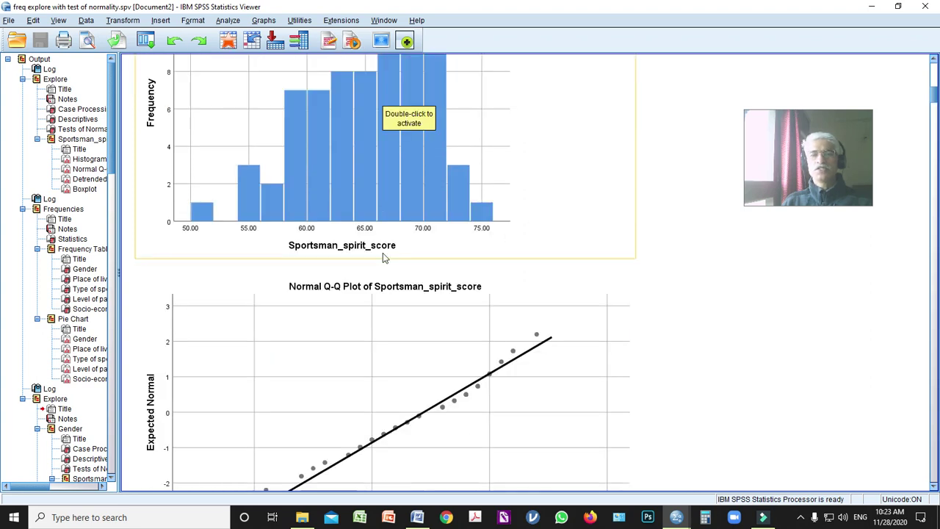
pyautogui.scroll(4, 383, 256)
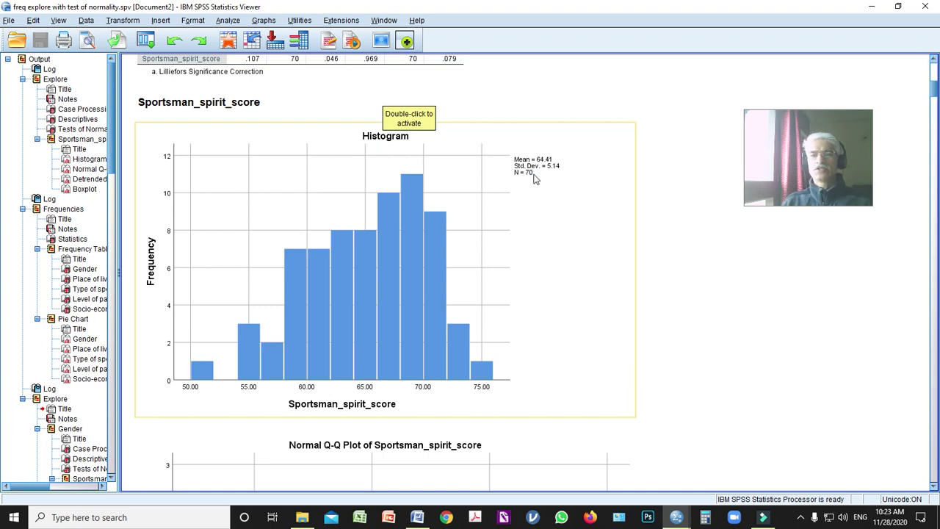
pyautogui.scroll(-4, 535, 179)
pyautogui.scroll(-1, 534, 179)
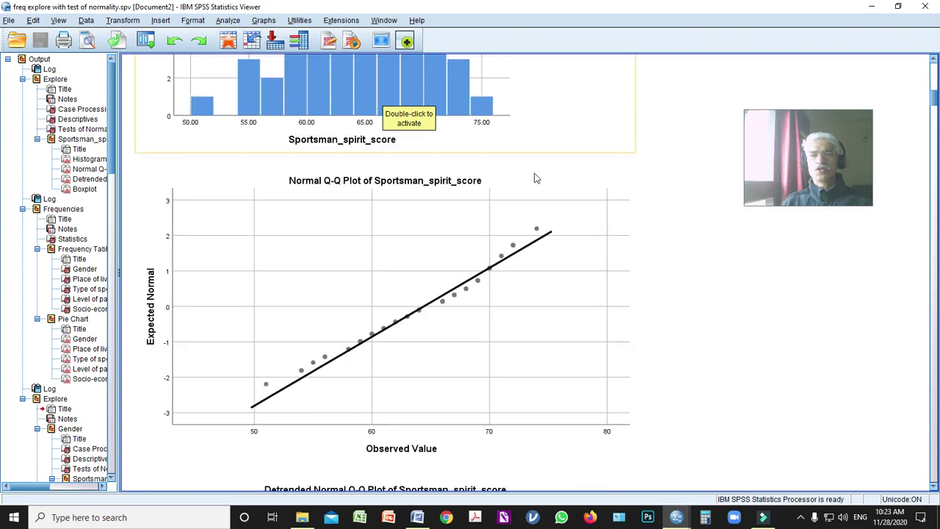
pyautogui.scroll(-1, 363, 232)
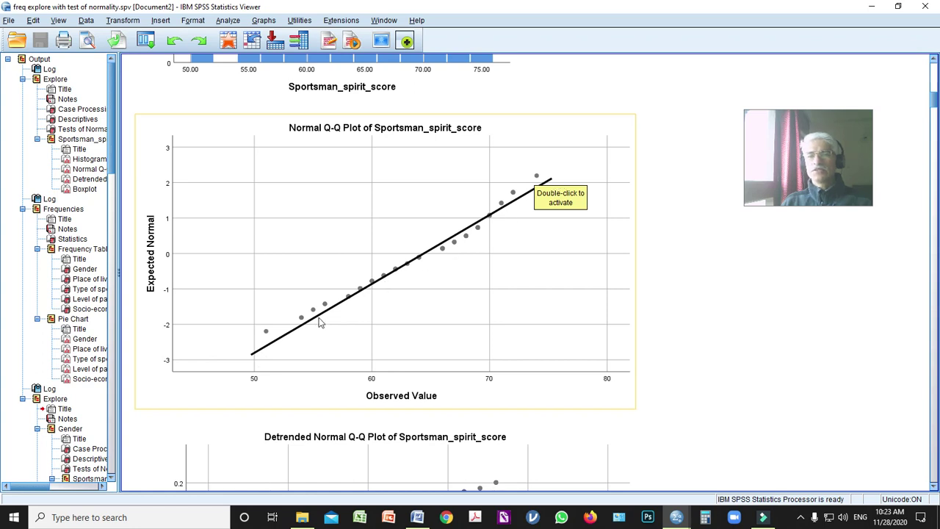
pyautogui.scroll(-5, 500, 247)
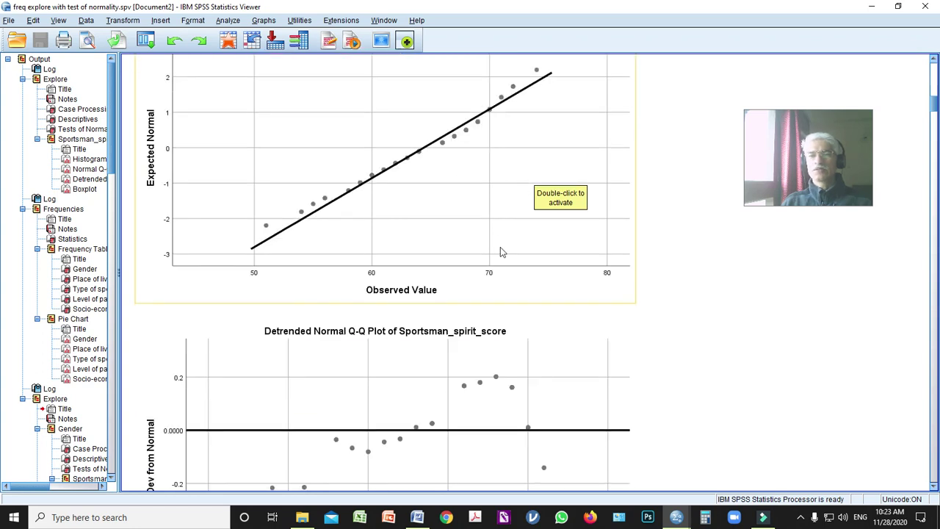
# Step: Examine the Frequencies output: the Statistics table of valid and missing cases and the Gender frequency table
pyautogui.scroll(-10, 500, 252)
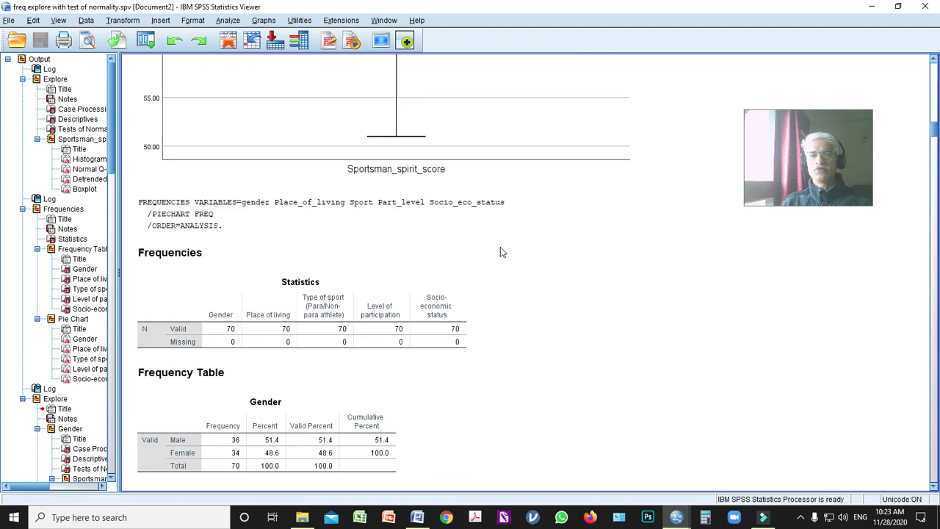
pyautogui.scroll(-2, 500, 252)
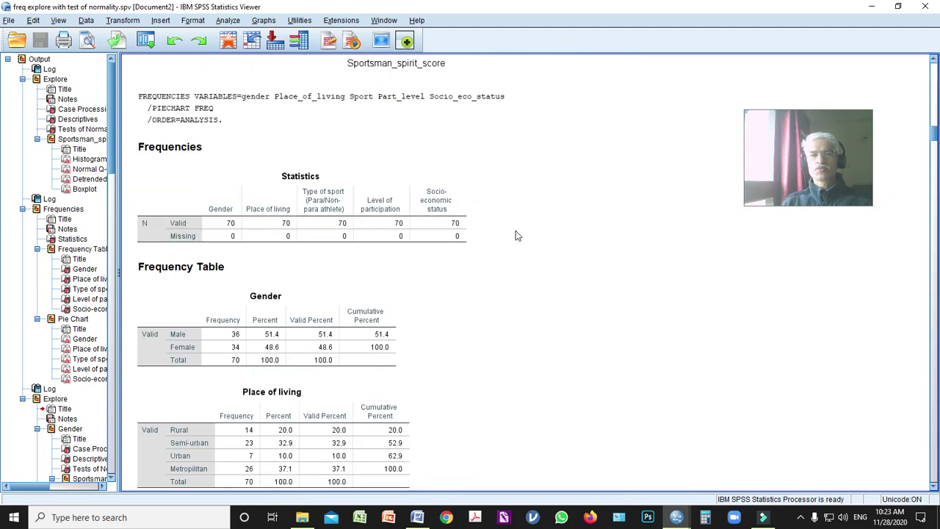
pyautogui.scroll(4, 516, 235)
pyautogui.scroll(-4, 516, 235)
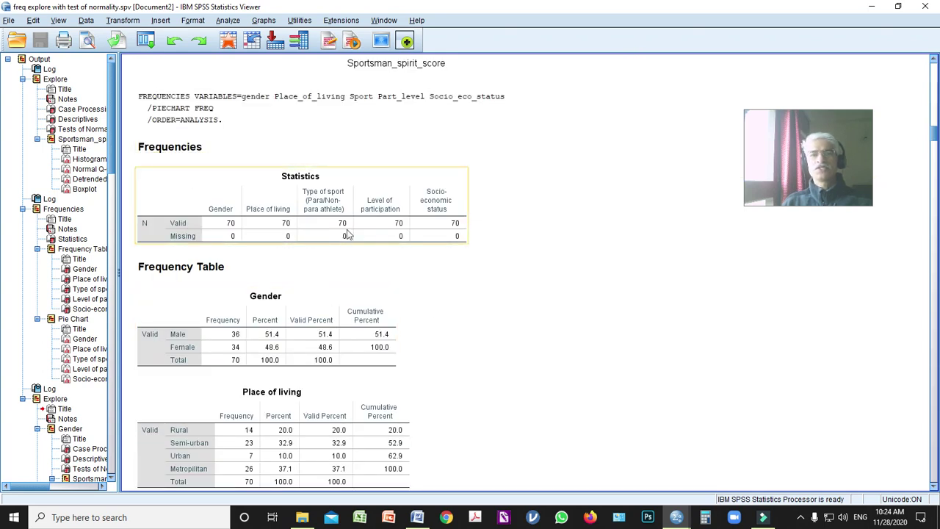
pyautogui.click(192, 188)
pyautogui.scroll(-1, 231, 231)
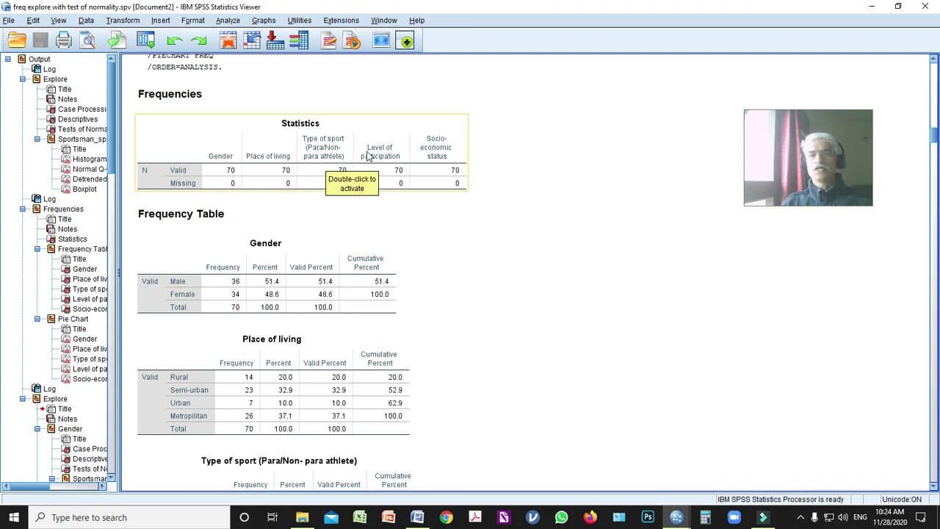
pyautogui.scroll(-3, 530, 250)
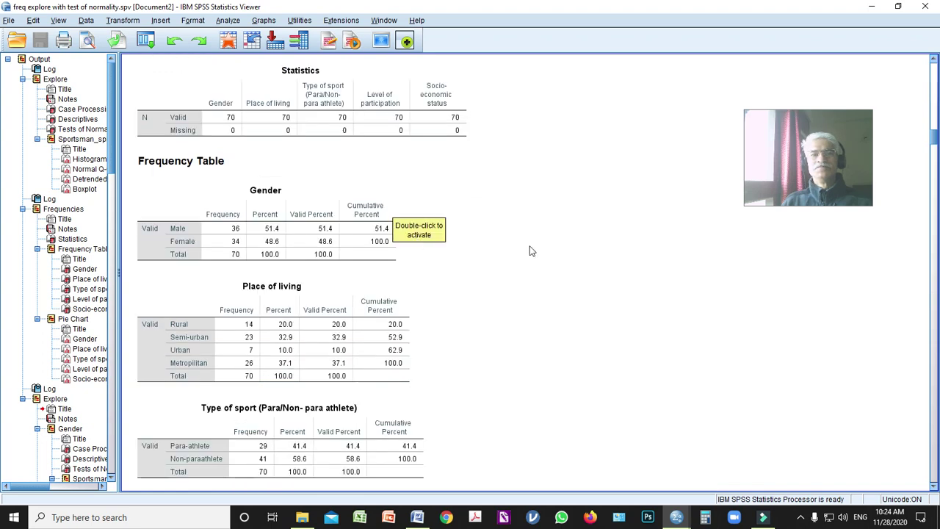
pyautogui.scroll(-1, 259, 218)
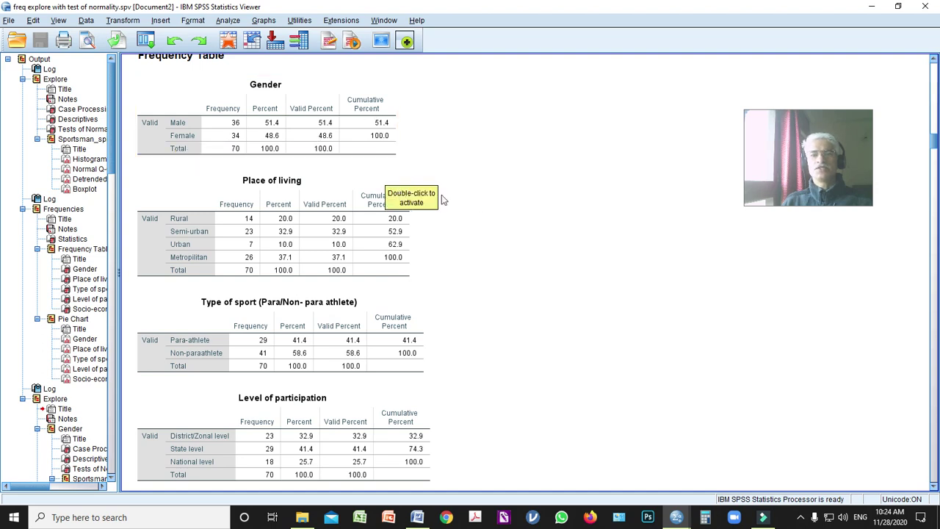
# Step: Examine the frequency tables for Place of living, Type of sport, Level of participation and Socio-economic status
pyautogui.scroll(-2, 478, 205)
pyautogui.scroll(-2, 499, 206)
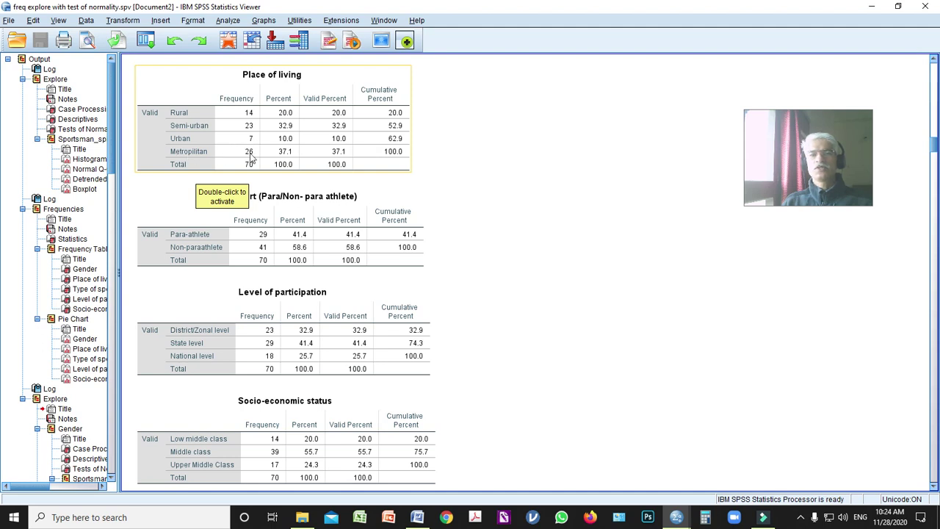
pyautogui.scroll(-1, 472, 192)
pyautogui.scroll(-1, 472, 192)
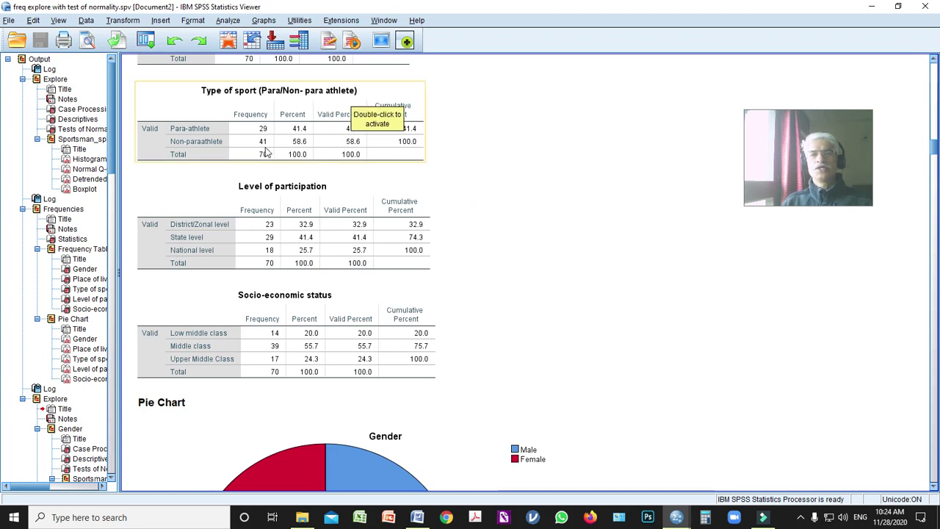
pyautogui.scroll(-2, 502, 221)
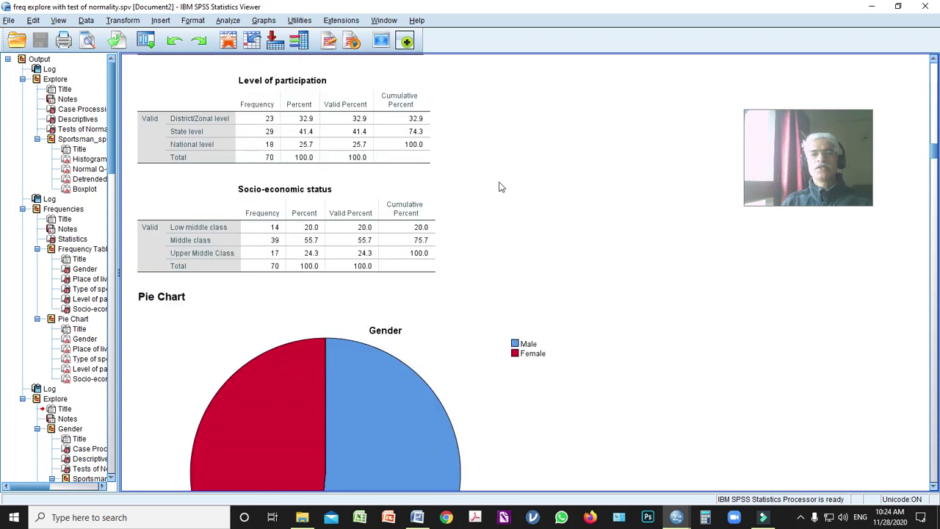
pyautogui.click(209, 131)
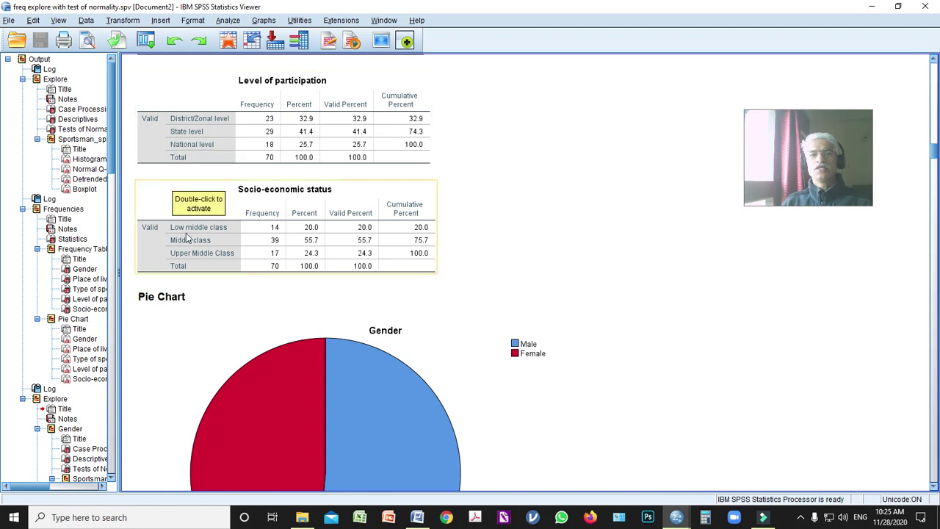
pyautogui.scroll(-1, 513, 149)
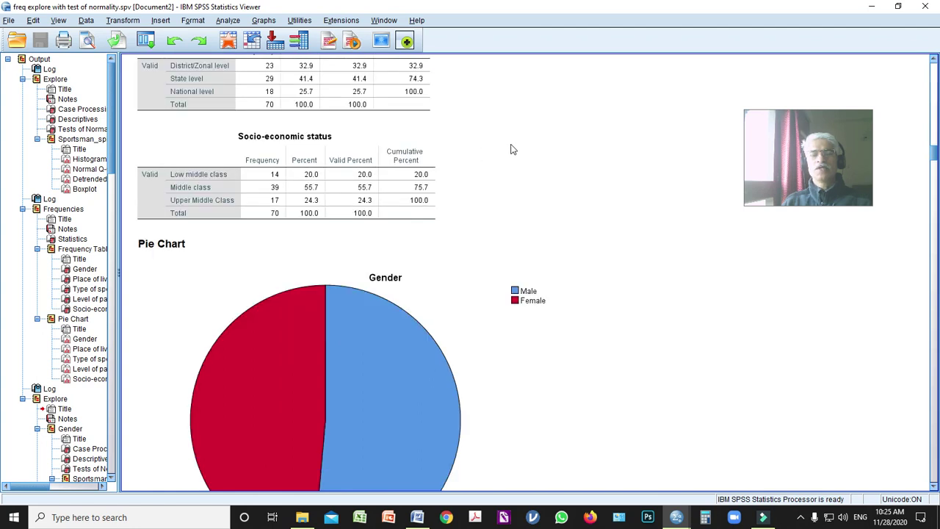
pyautogui.click(316, 180)
pyautogui.scroll(-1, 266, 169)
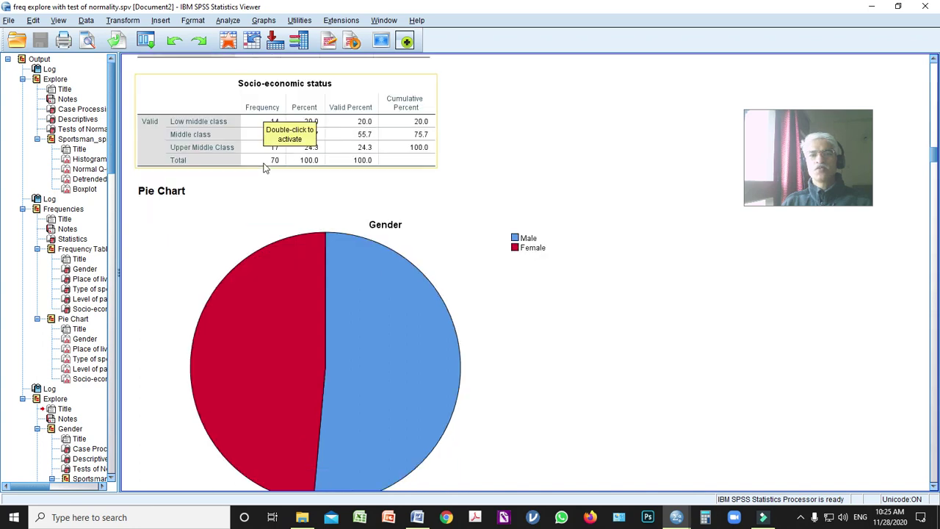
# Step: Look over the pie charts of the demographic variables, comparing the male and female shares in the Gender chart
pyautogui.scroll(-1, 266, 169)
pyautogui.scroll(-1, 502, 261)
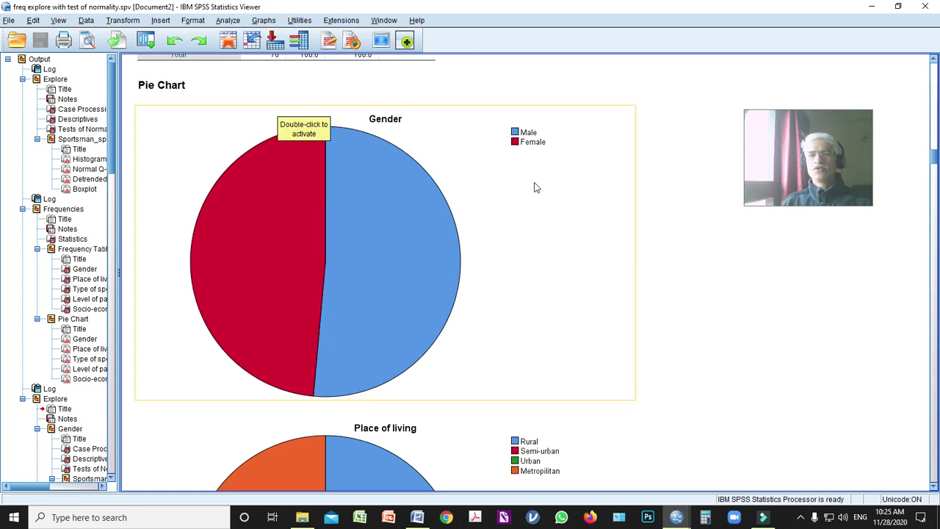
pyautogui.scroll(-2, 520, 160)
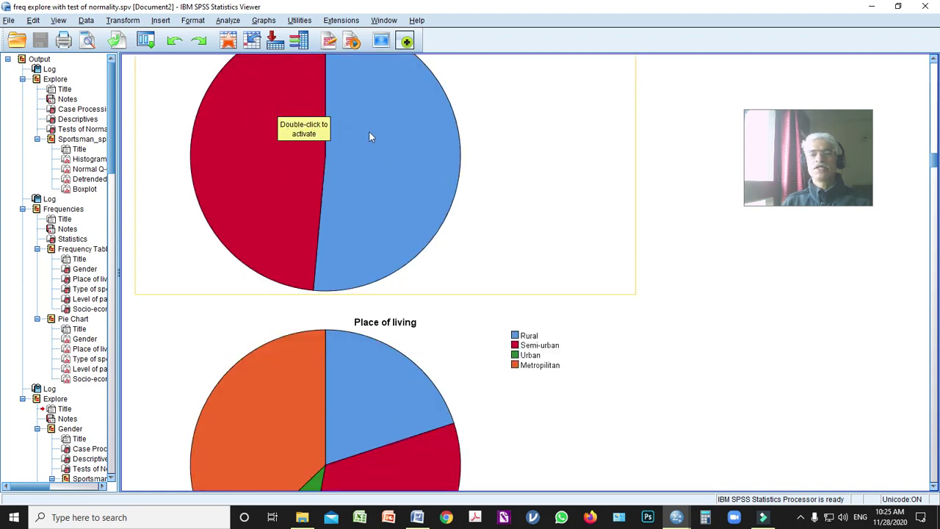
pyautogui.scroll(2, 369, 133)
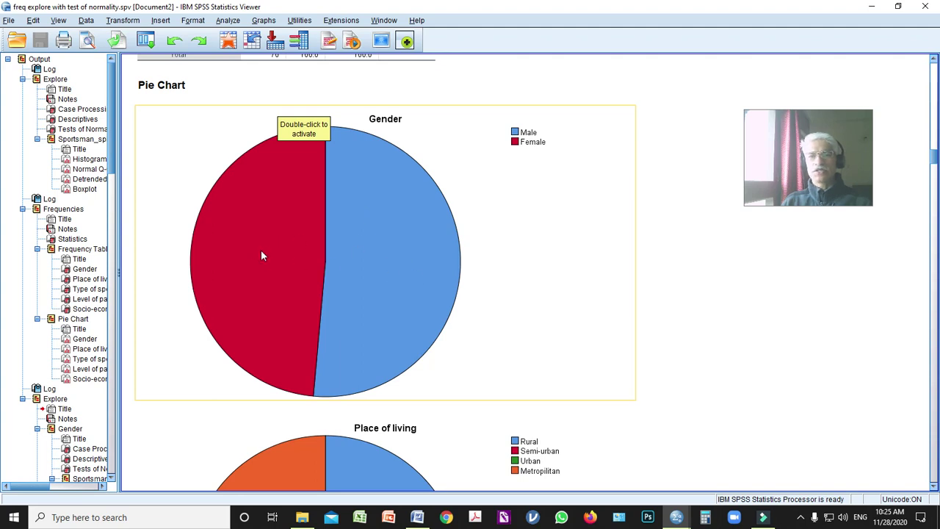
pyautogui.scroll(-15, 310, 250)
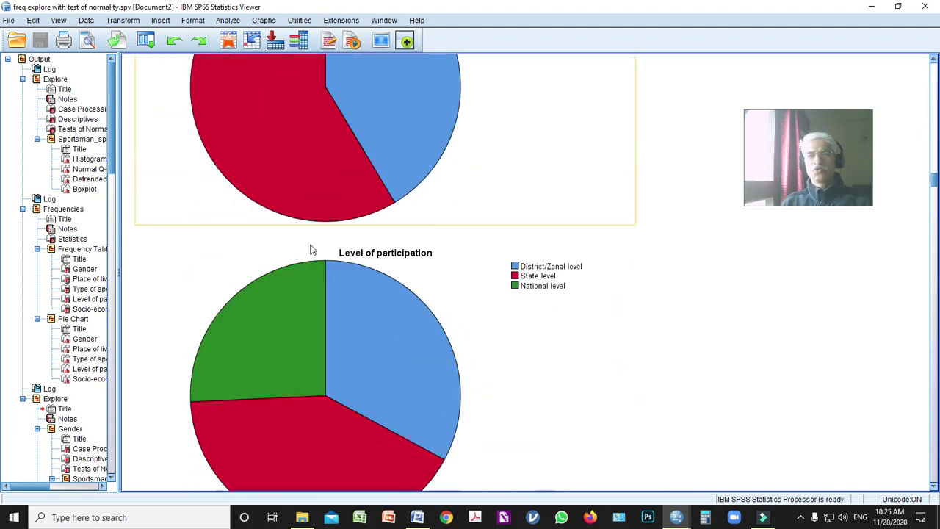
pyautogui.scroll(-13, 310, 250)
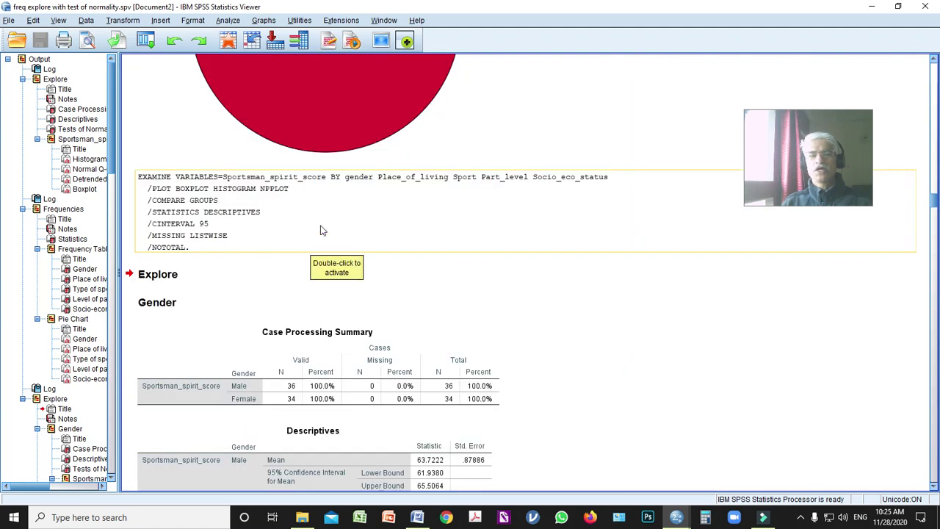
# Step: Examine the Explore output by Gender, comparing the Descriptives of Sportsman_spirit_score for males and females
pyautogui.scroll(-4, 565, 260)
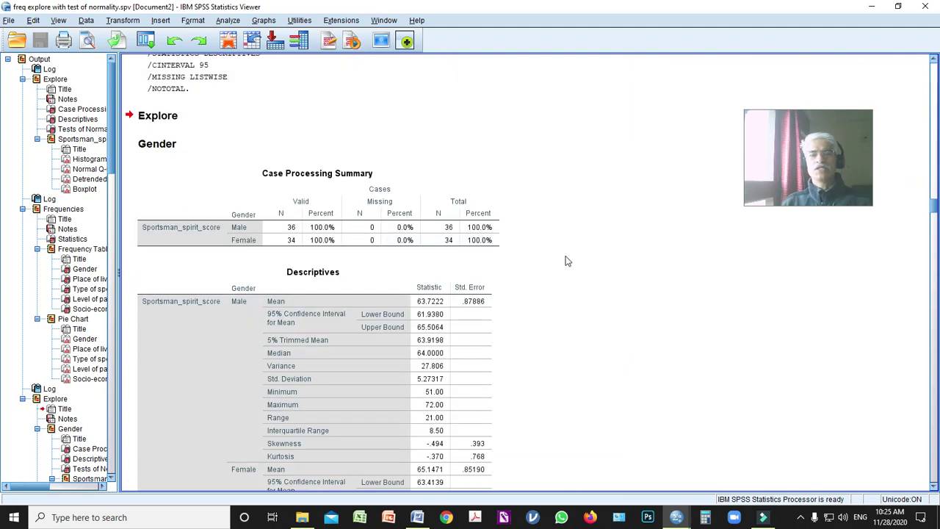
pyautogui.scroll(-3, 565, 261)
pyautogui.scroll(4, 565, 261)
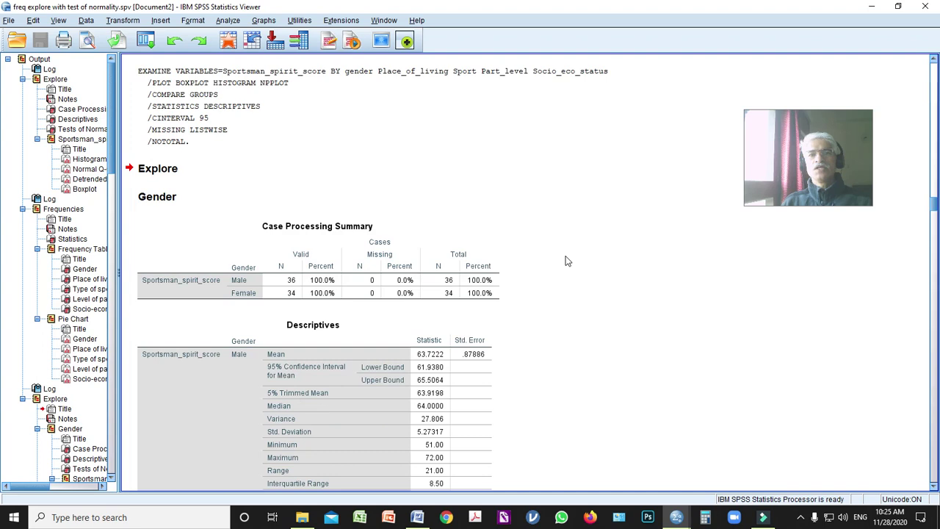
pyautogui.scroll(-3, 565, 260)
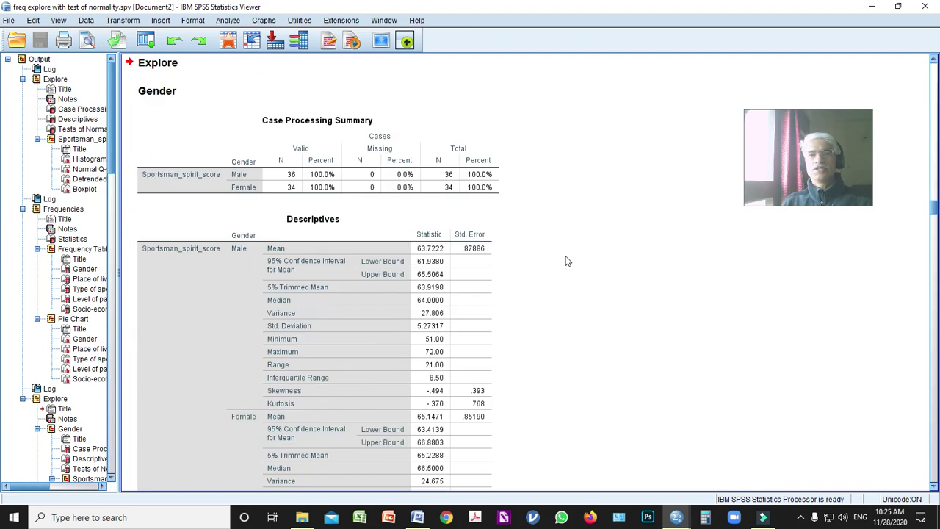
pyautogui.scroll(-8, 565, 261)
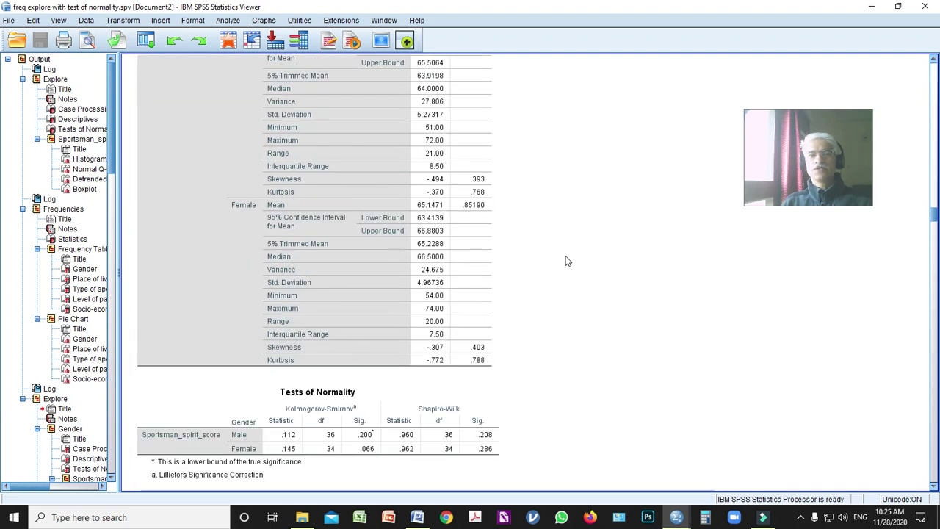
pyautogui.scroll(5, 565, 261)
pyautogui.click(298, 84)
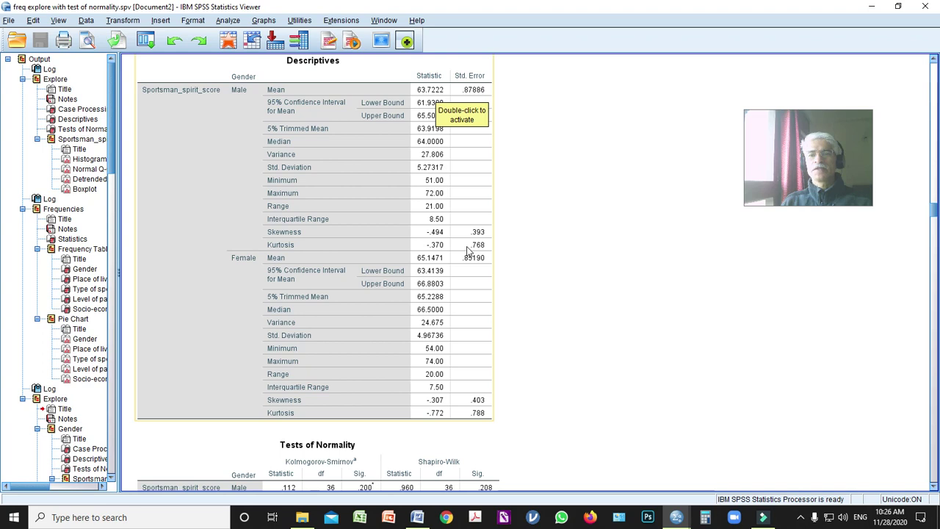
pyautogui.scroll(-3, 455, 283)
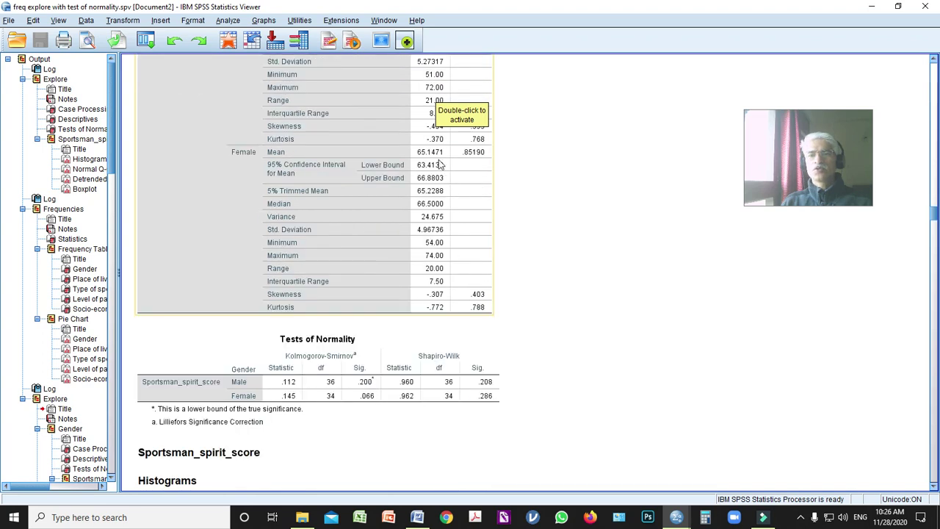
pyautogui.scroll(3, 456, 187)
pyautogui.scroll(2, 455, 187)
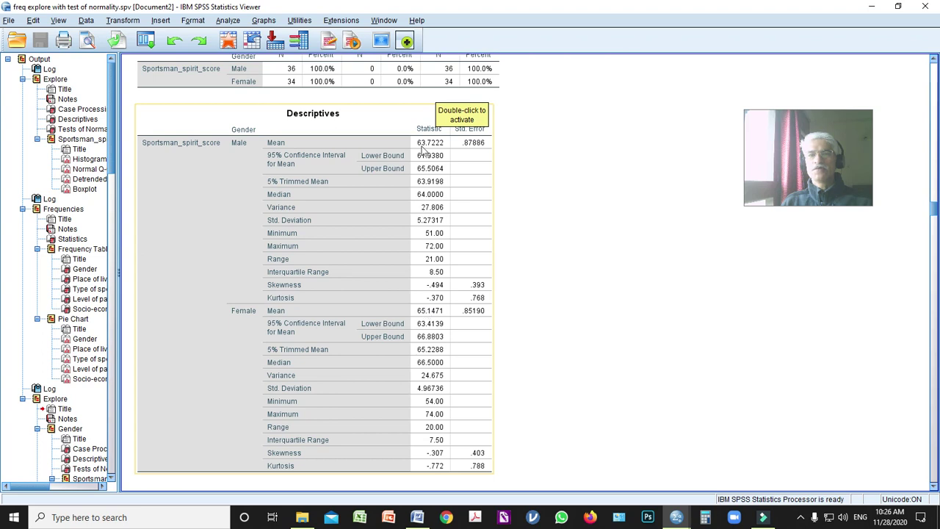
# Step: Read the Kolmogorov-Smirnov and Shapiro-Wilk significance values for males and females in the Gender Tests of Normality
pyautogui.scroll(-7, 533, 228)
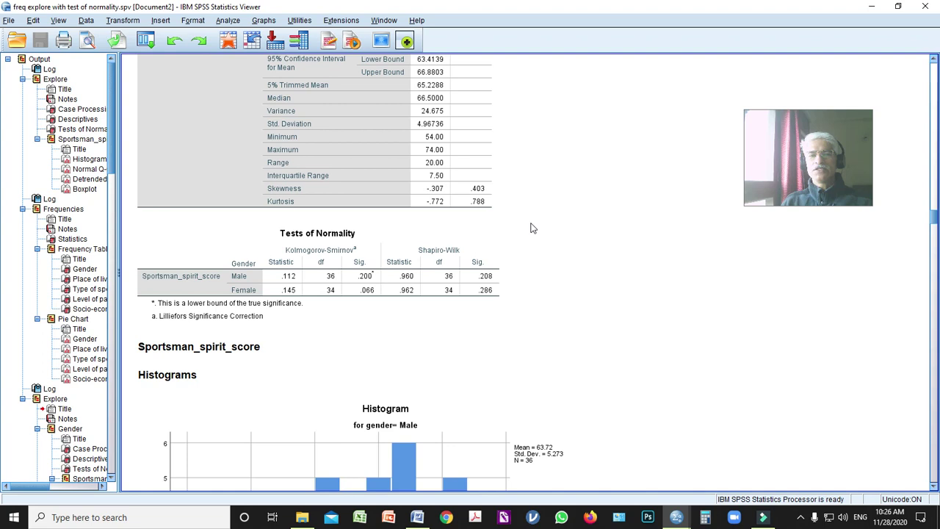
pyautogui.scroll(-2, 533, 228)
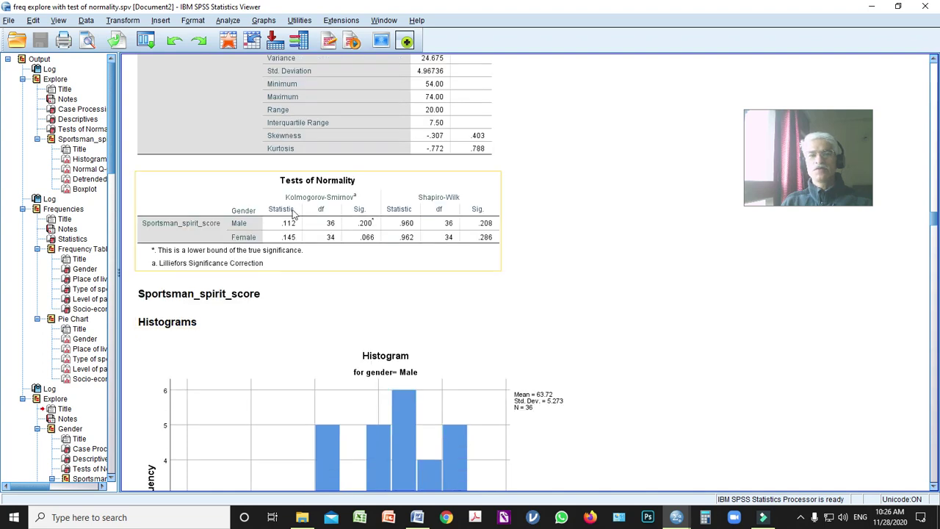
pyautogui.scroll(-2, 292, 211)
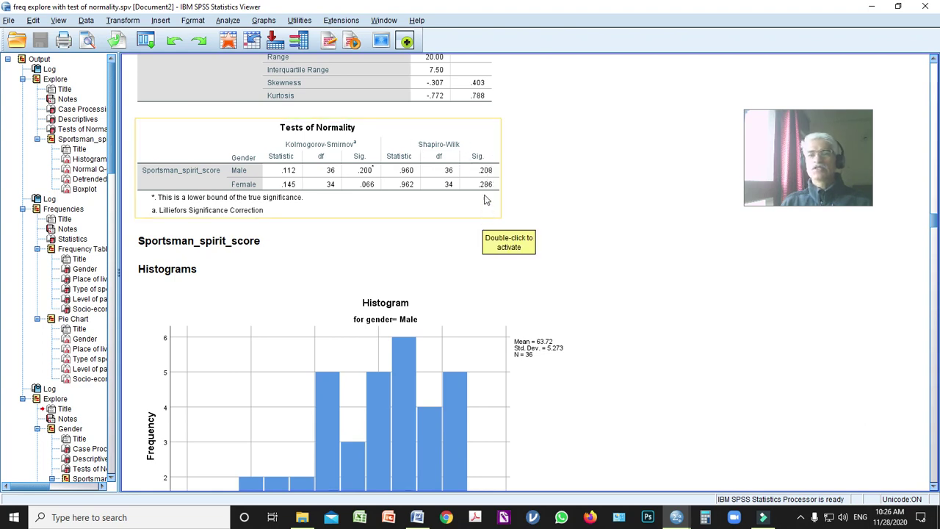
# Step: Compare the male and female histograms, Normal Q-Q plots and Detrended Normal Q-Q plots of Sportsman_spirit_score
pyautogui.scroll(-10, 478, 232)
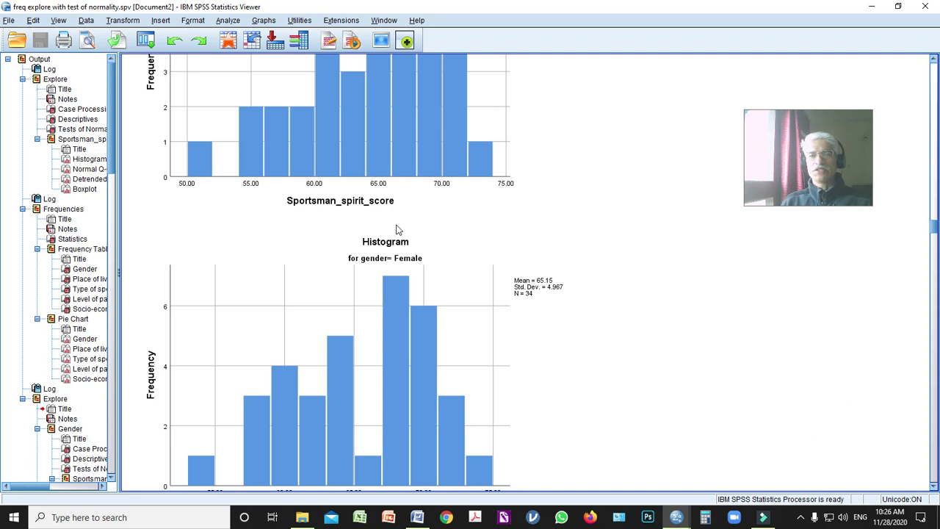
pyautogui.scroll(-1, 397, 229)
pyautogui.scroll(-1, 397, 230)
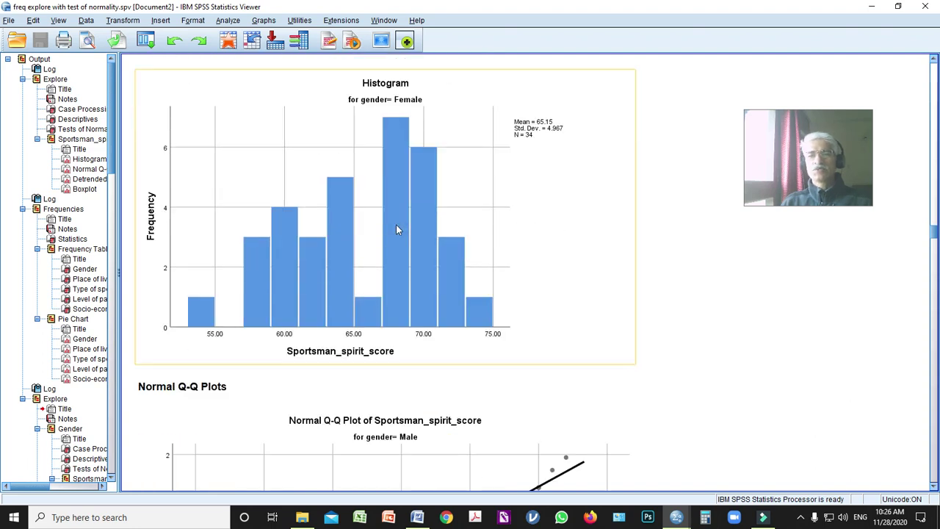
pyautogui.scroll(-2, 396, 230)
pyautogui.scroll(7, 396, 230)
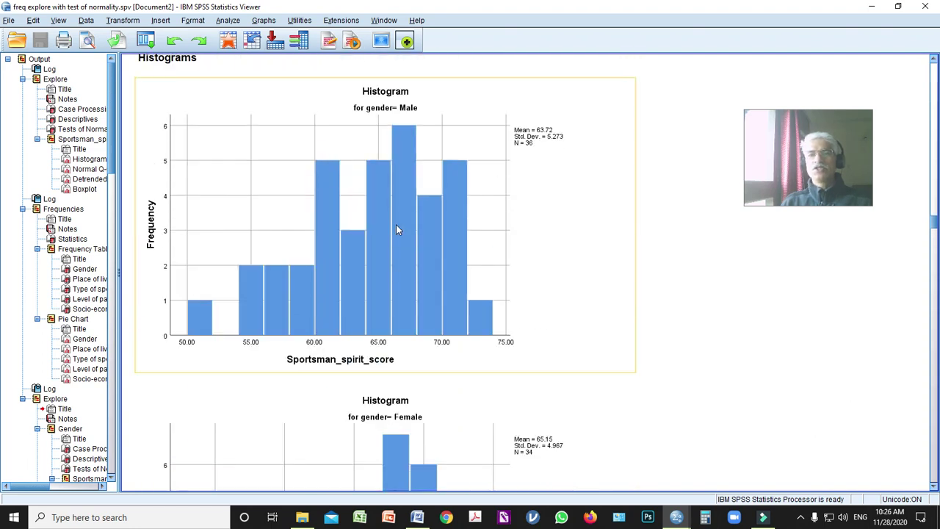
pyautogui.scroll(-15, 396, 230)
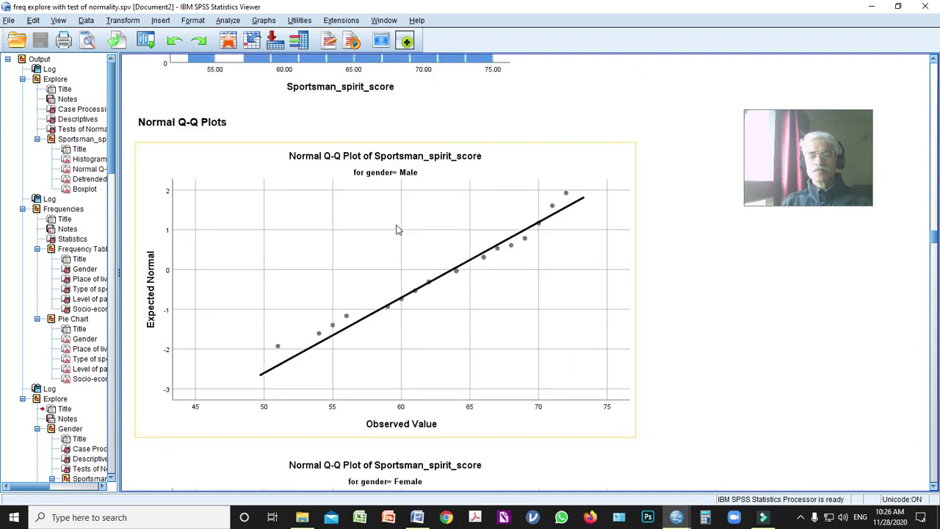
pyautogui.scroll(-15, 397, 229)
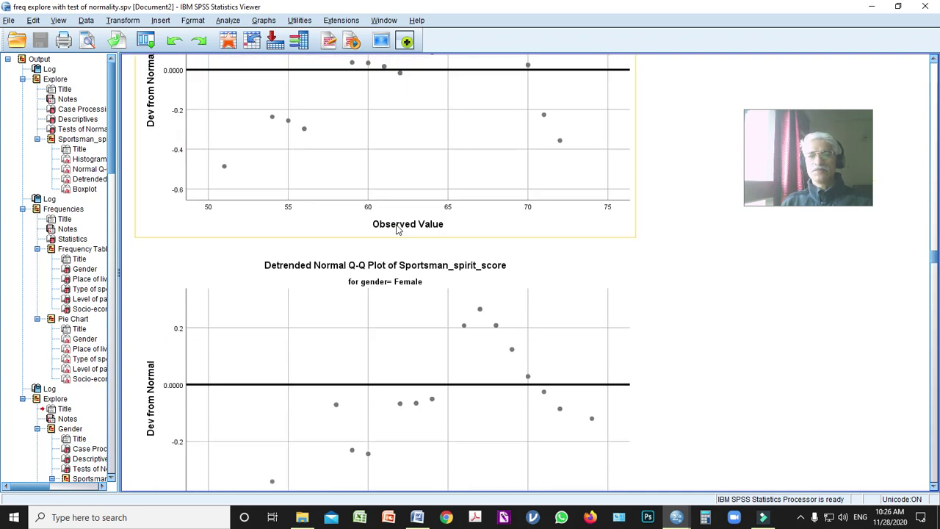
# Step: Examine the Explore output by Place of living, comparing the Descriptives and Tests of Normality for rural, semi-urban, urban and metropolitan groups
pyautogui.scroll(-4, 396, 230)
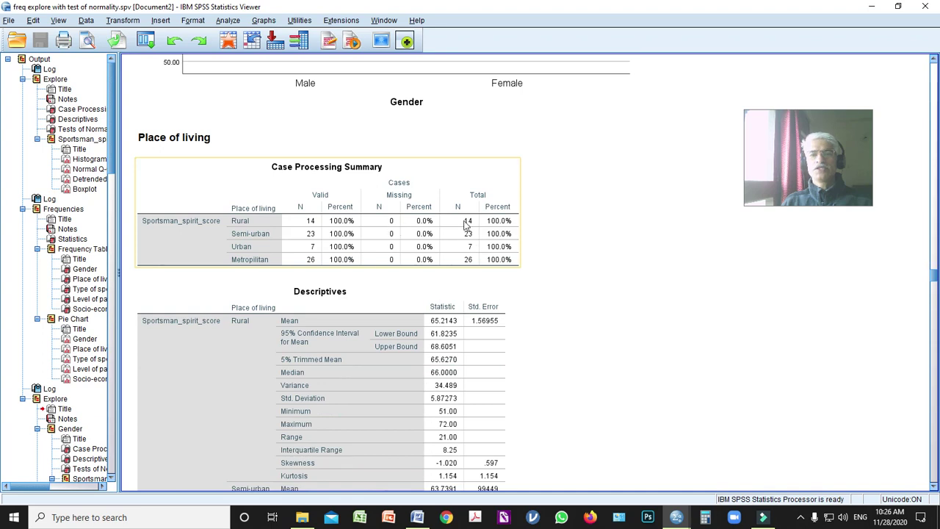
pyautogui.scroll(-4, 580, 211)
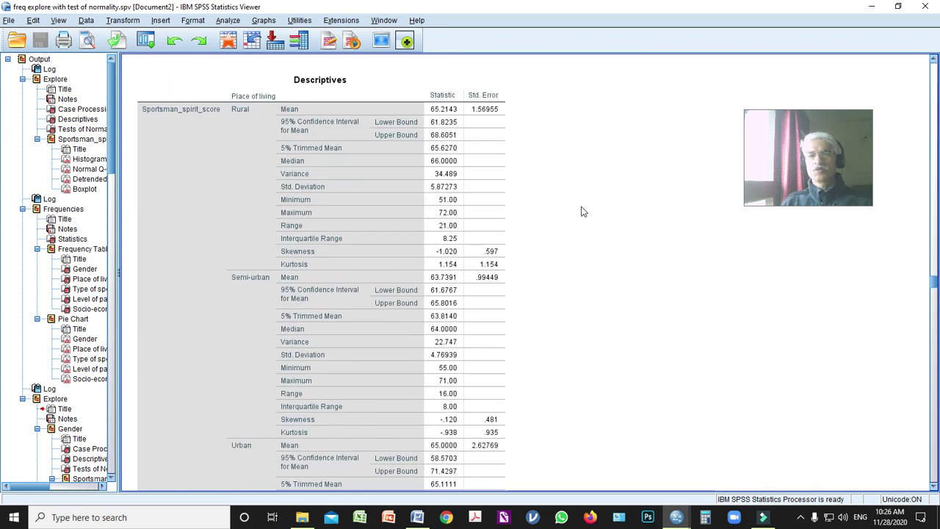
pyautogui.scroll(-7, 580, 211)
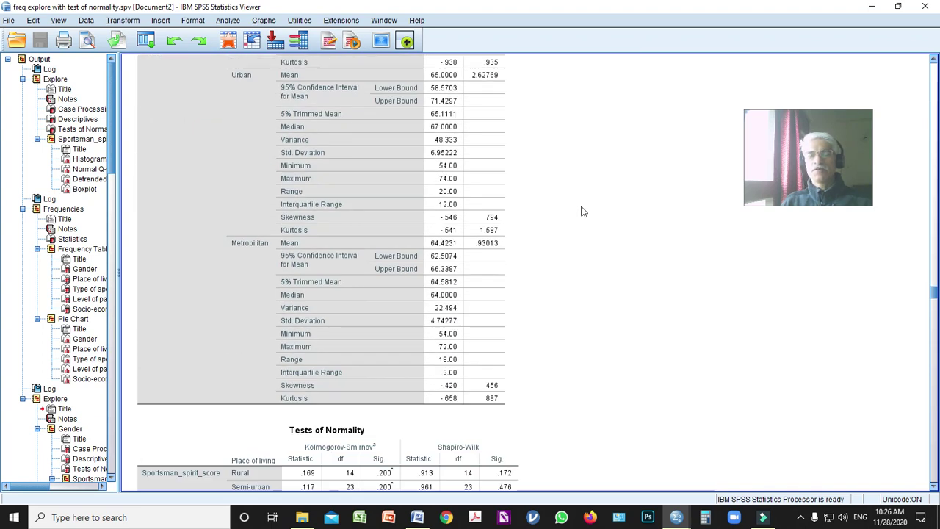
pyautogui.scroll(-8, 580, 211)
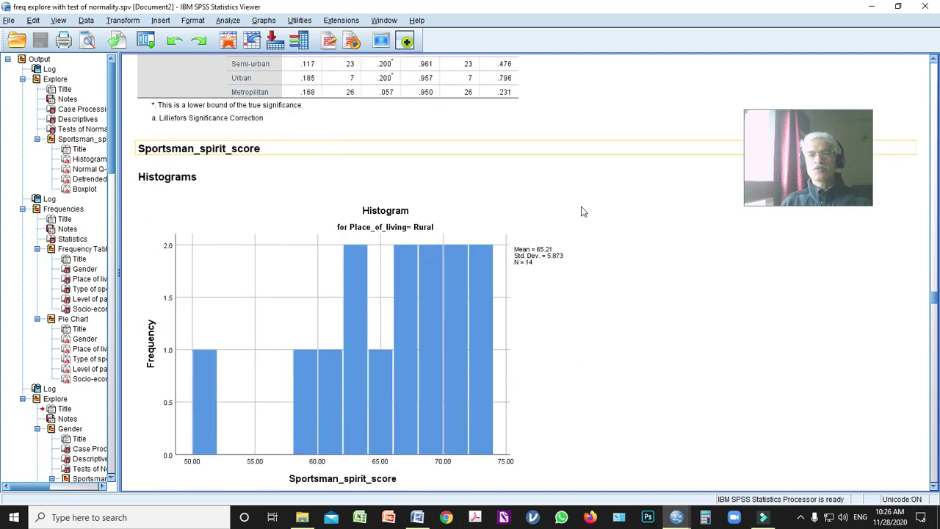
pyautogui.scroll(4, 581, 211)
pyautogui.scroll(9, 581, 211)
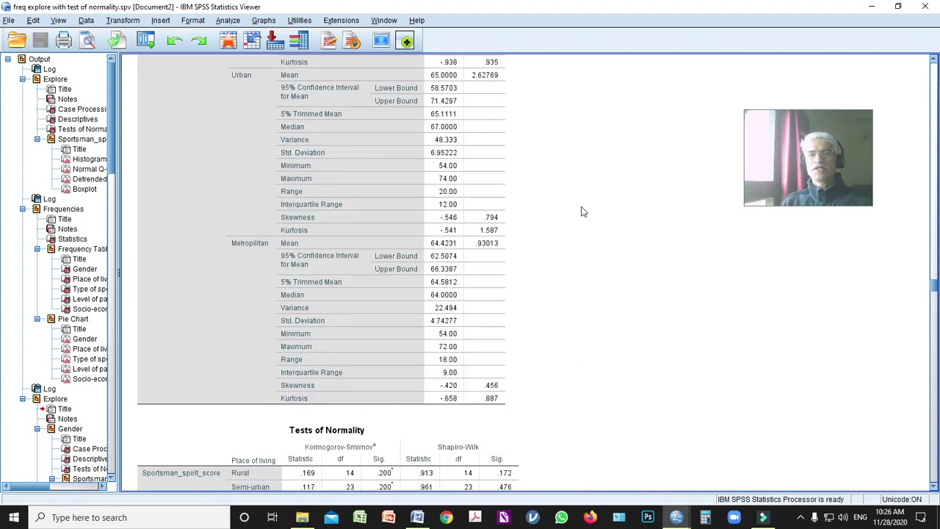
pyautogui.scroll(3, 580, 212)
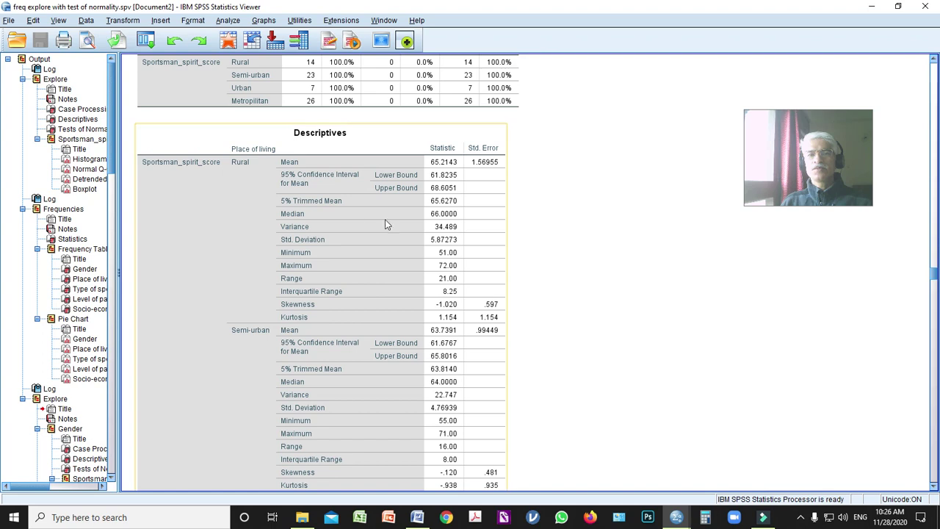
pyautogui.scroll(-8, 592, 288)
pyautogui.scroll(-4, 592, 288)
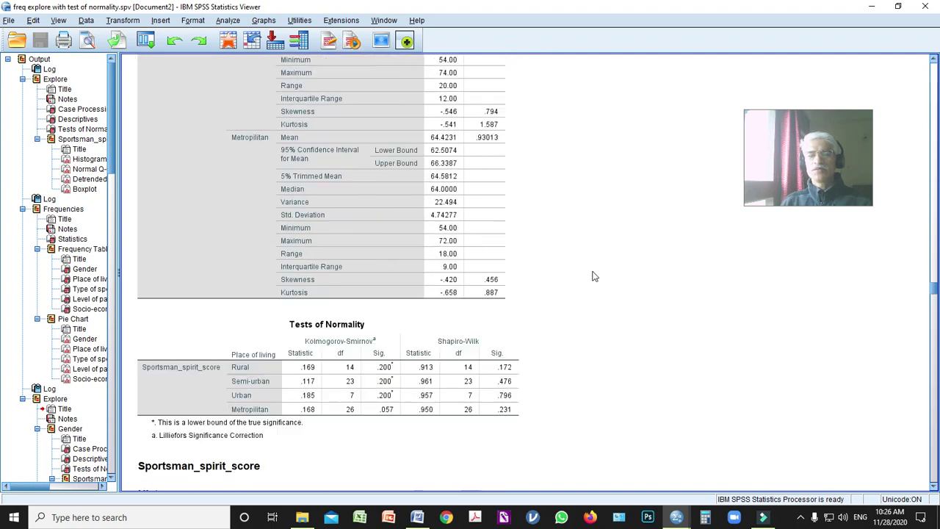
# Step: Look over the histograms, Normal Q-Q plots and Detrended Normal Q-Q plots of Sportsman_spirit_score by Place of living
pyautogui.scroll(-20, 593, 274)
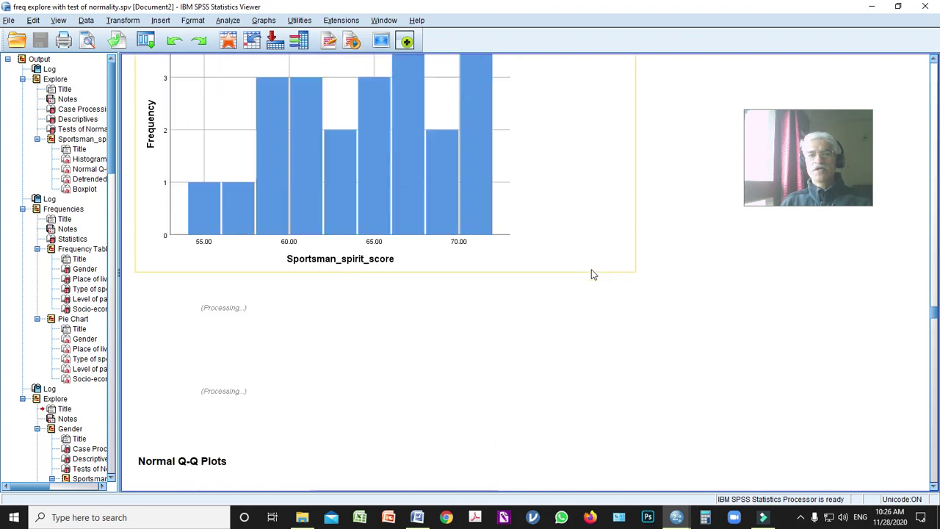
pyautogui.scroll(-20, 593, 274)
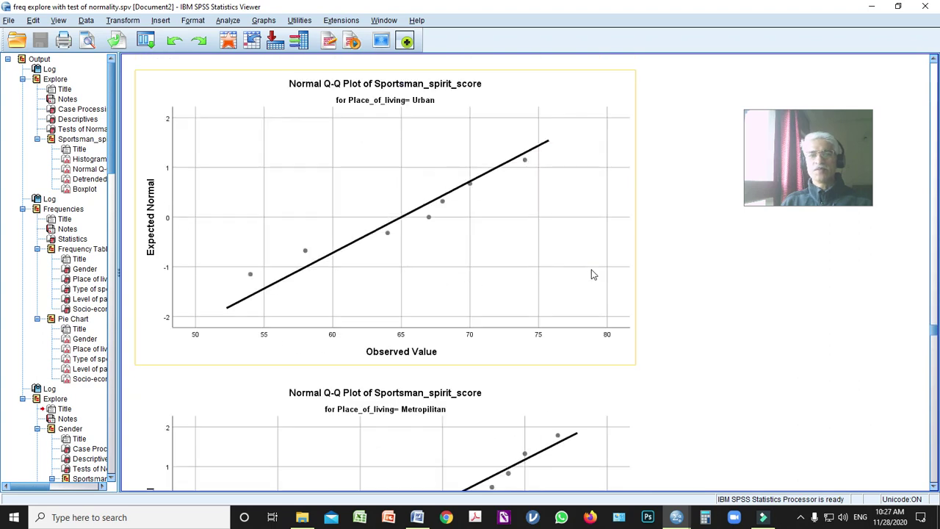
pyautogui.scroll(-20, 594, 274)
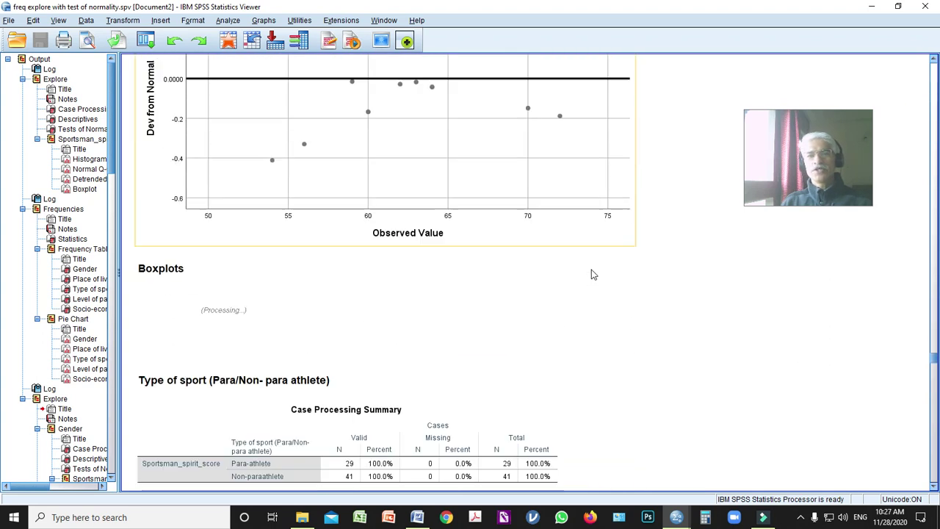
# Step: Review the Type of sport normality tests, Q-Q plots and boxplots for para-athletes and non-para-athletes
pyautogui.scroll(-12, 592, 271)
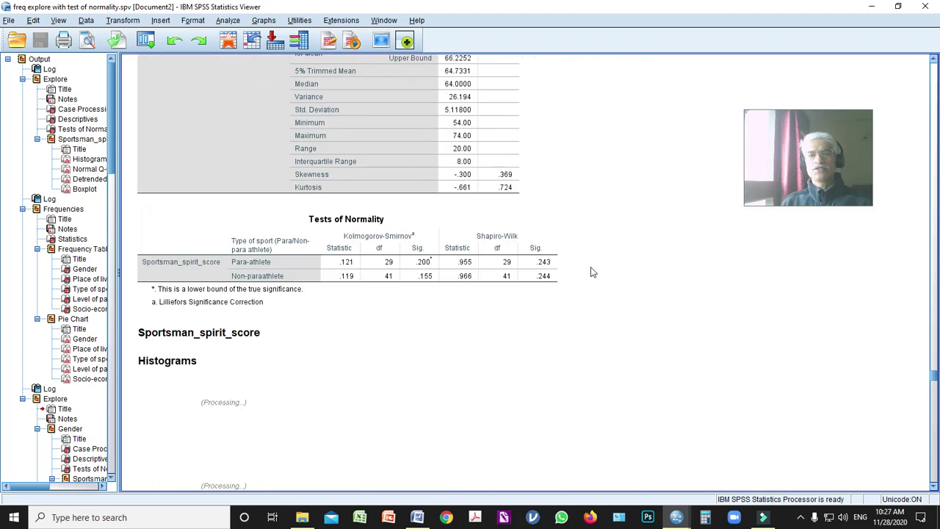
pyautogui.scroll(-10, 594, 273)
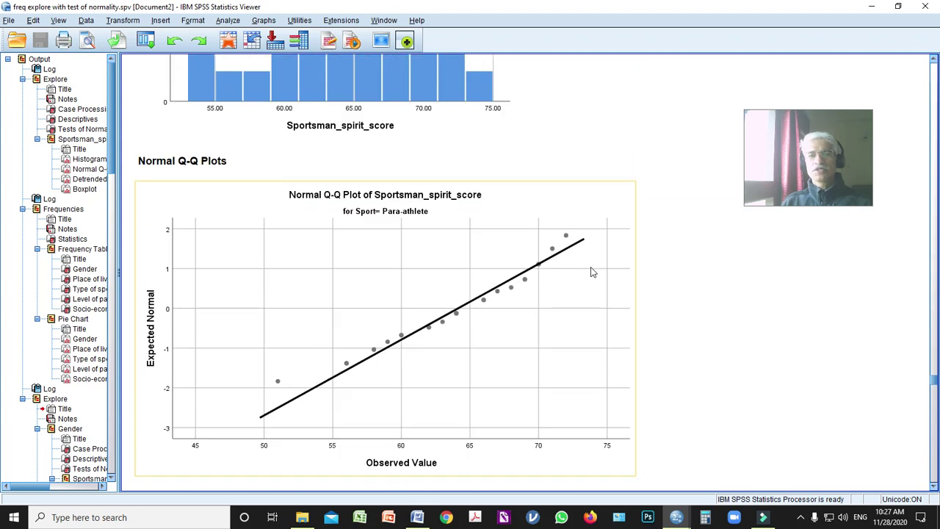
pyautogui.scroll(-8, 593, 272)
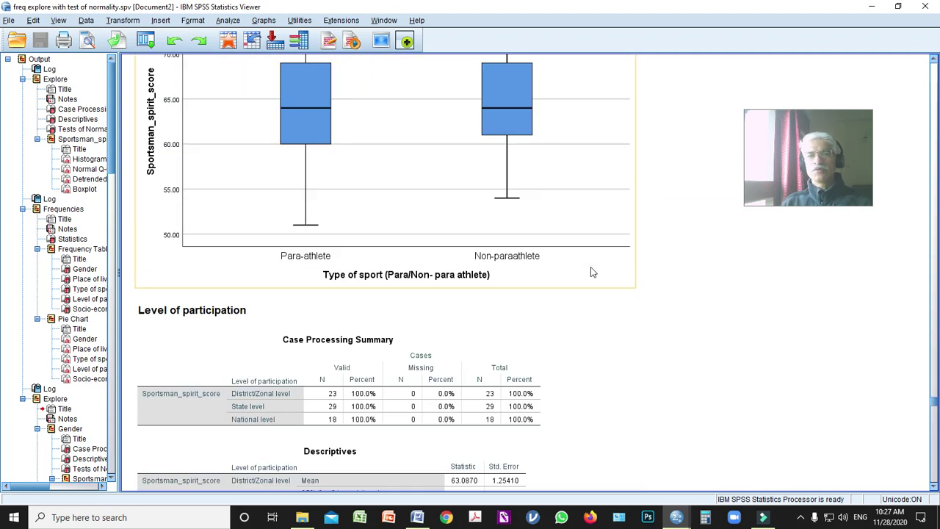
# Step: Review the Level of participation normality tests, plots and boxplots for district/zonal, state and national level athletes
pyautogui.scroll(-10, 597, 227)
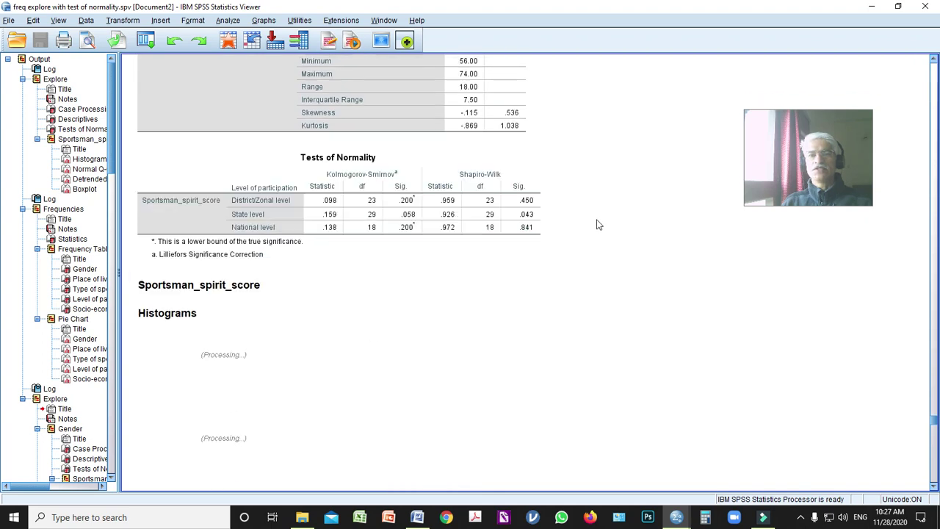
pyautogui.scroll(-12, 596, 225)
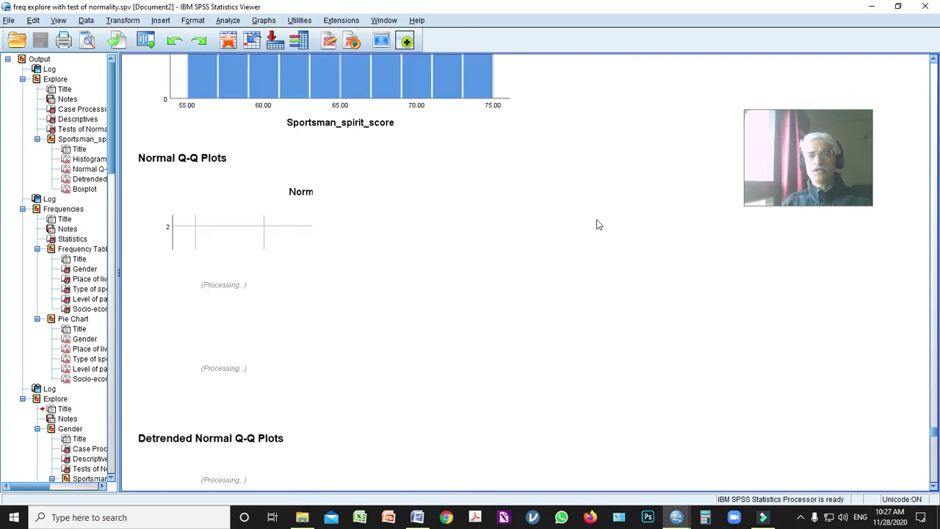
pyautogui.scroll(-12, 597, 225)
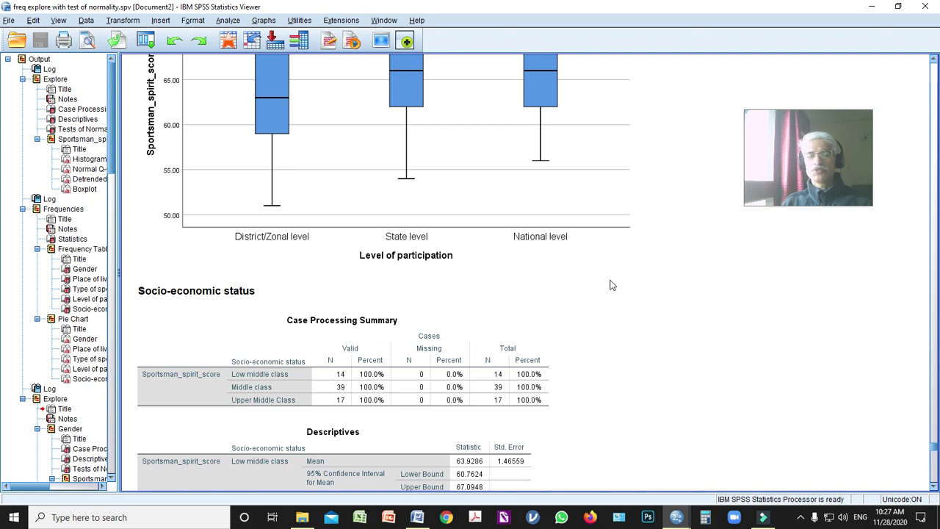
# Step: Review the Socio-economic status normality tests, histograms, Q-Q plots and boxplots for the low middle, middle and upper middle classes
pyautogui.scroll(-12, 612, 285)
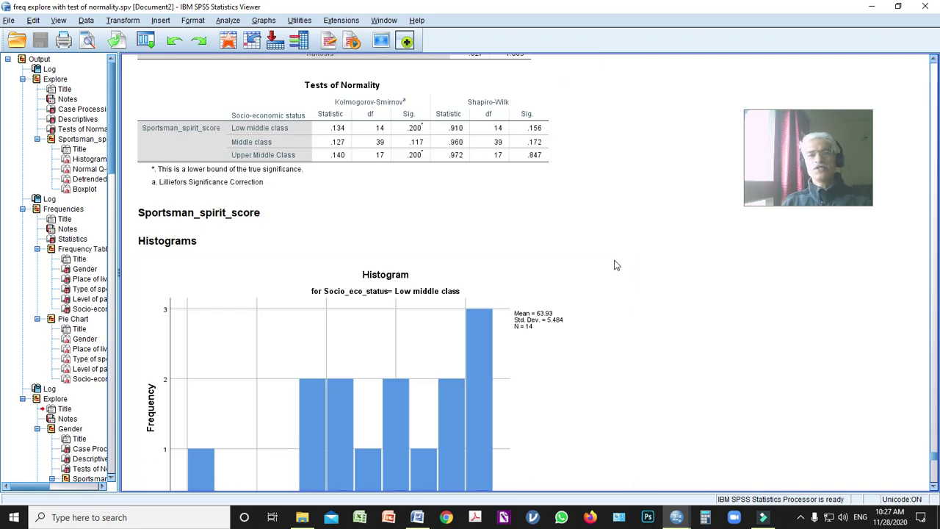
pyautogui.scroll(-15, 616, 265)
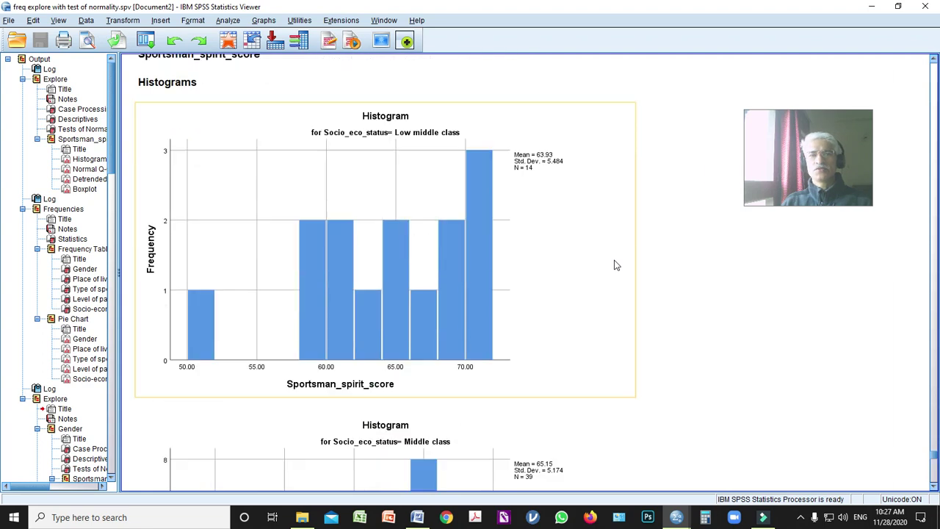
pyautogui.scroll(-15, 616, 265)
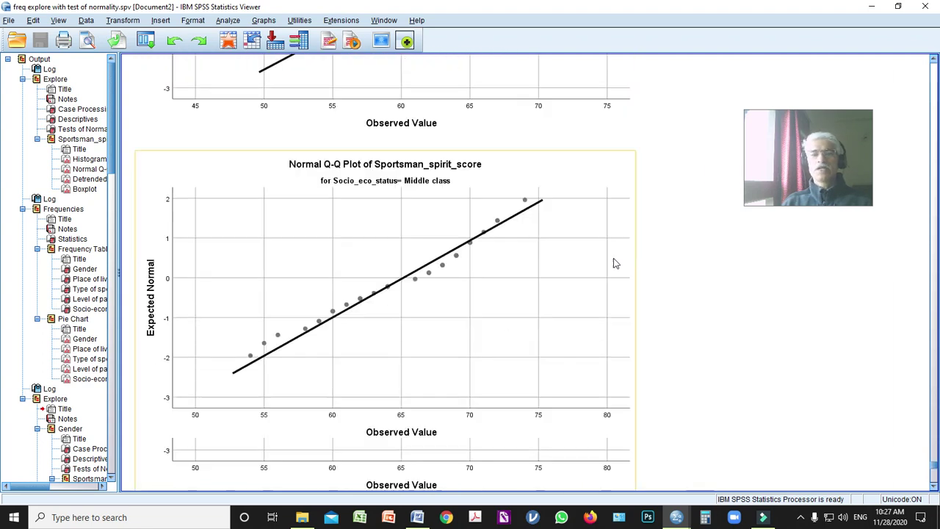
pyautogui.scroll(-5, 616, 264)
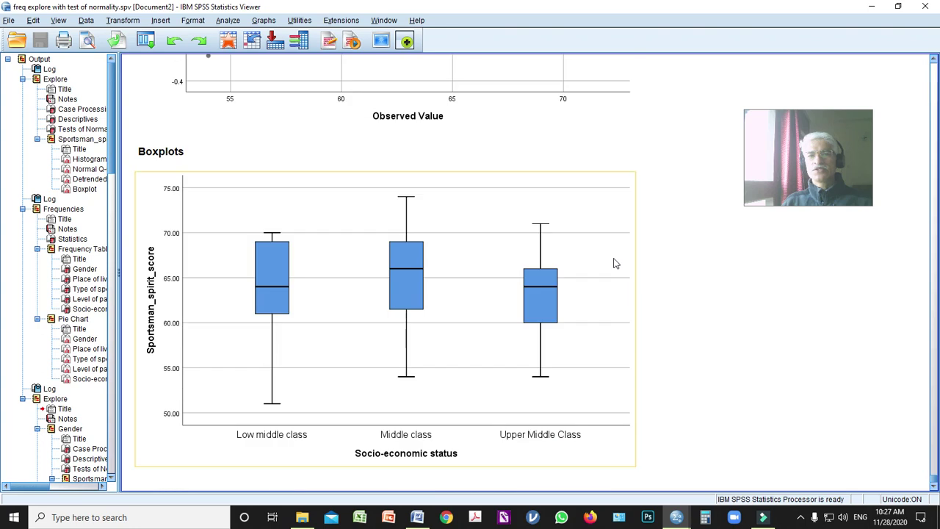
# Step: Switch to the output document comparison male and female.spv and maximize its window
pyautogui.click(677, 518)
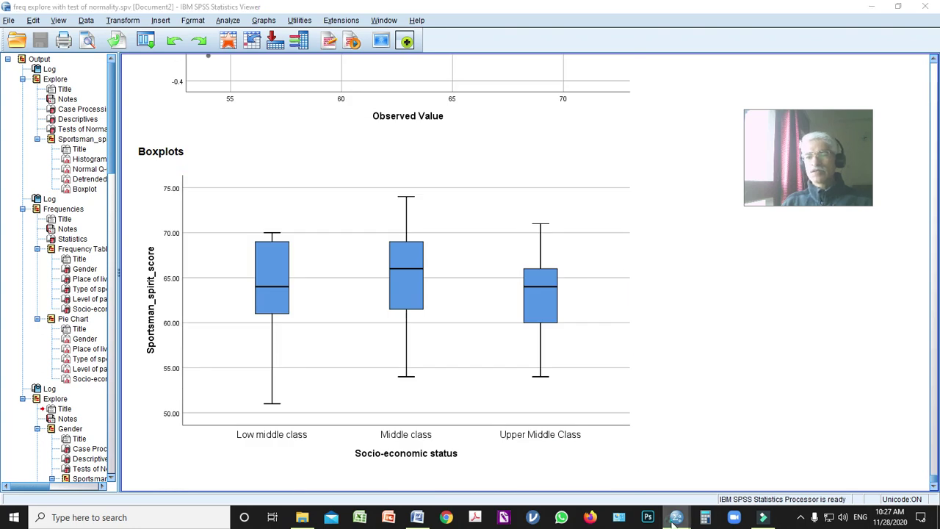
pyautogui.click(786, 466)
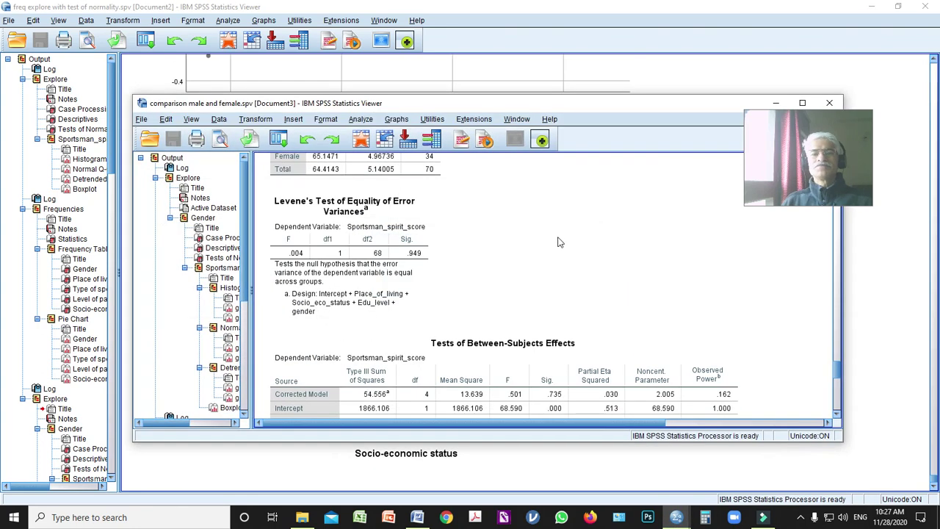
pyautogui.moveTo(667, 100); pyautogui.dragTo(572, 75)
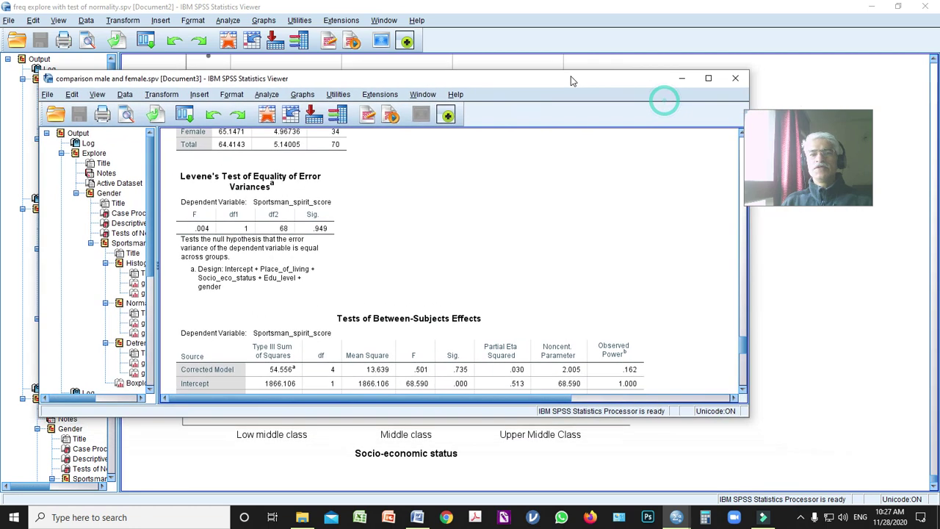
pyautogui.click(708, 79)
# Step: Go back to the Explore histograms by gender and examine the male score distribution against its normal curve
pyautogui.scroll(15, 390, 213)
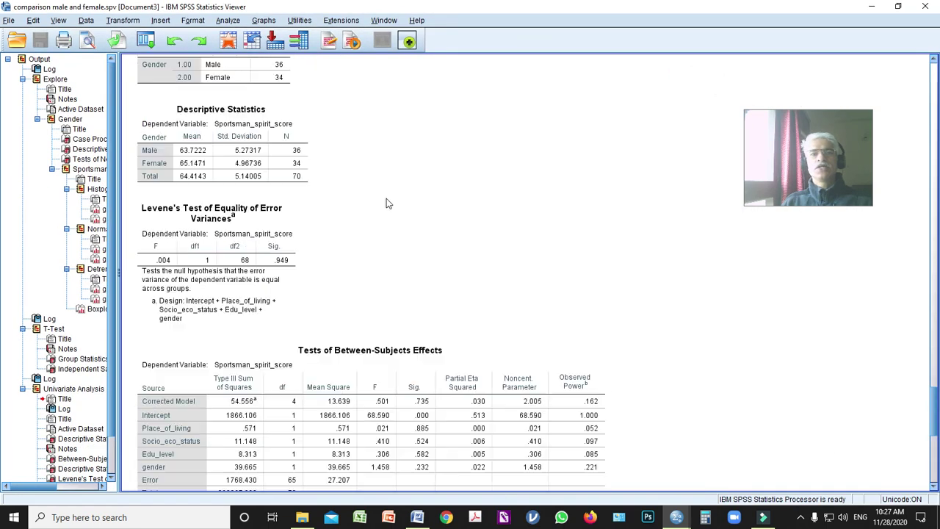
pyautogui.scroll(8, 387, 202)
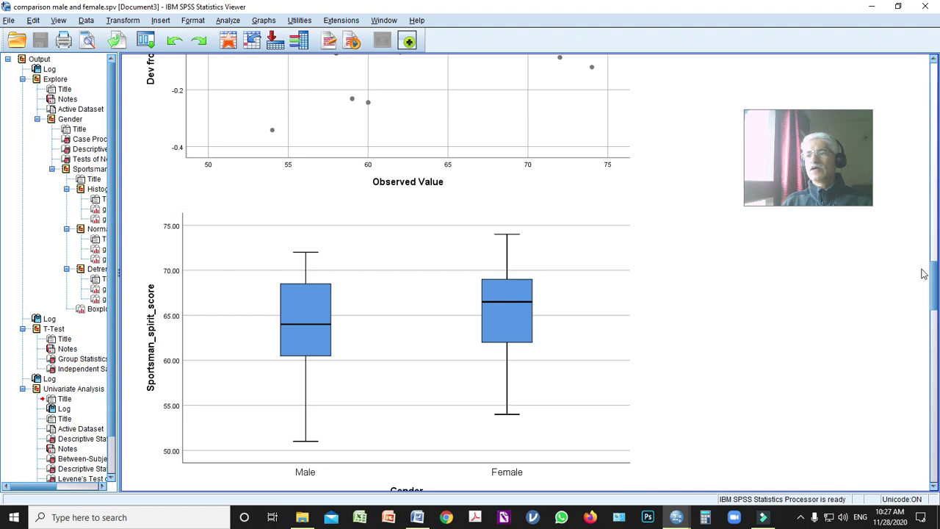
pyautogui.moveTo(936, 287); pyautogui.dragTo(931, 163)
pyautogui.click(415, 277)
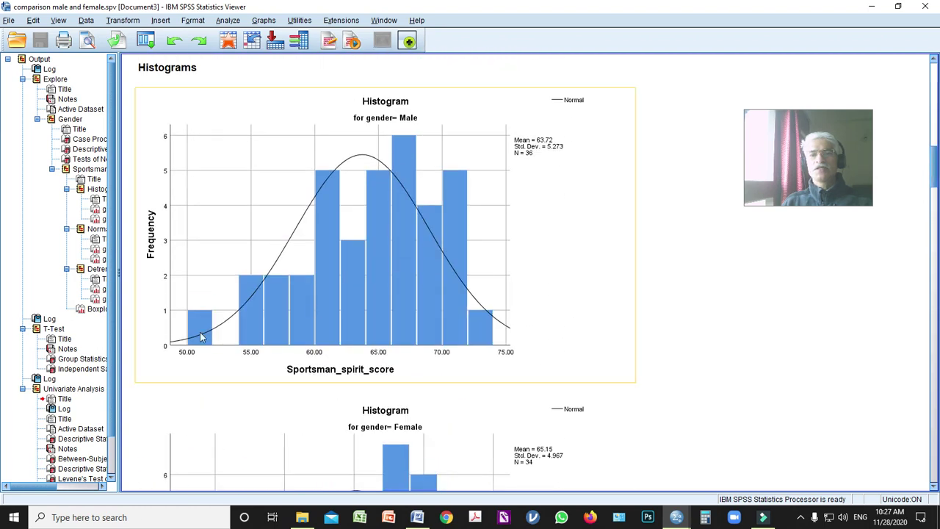
pyautogui.click(686, 342)
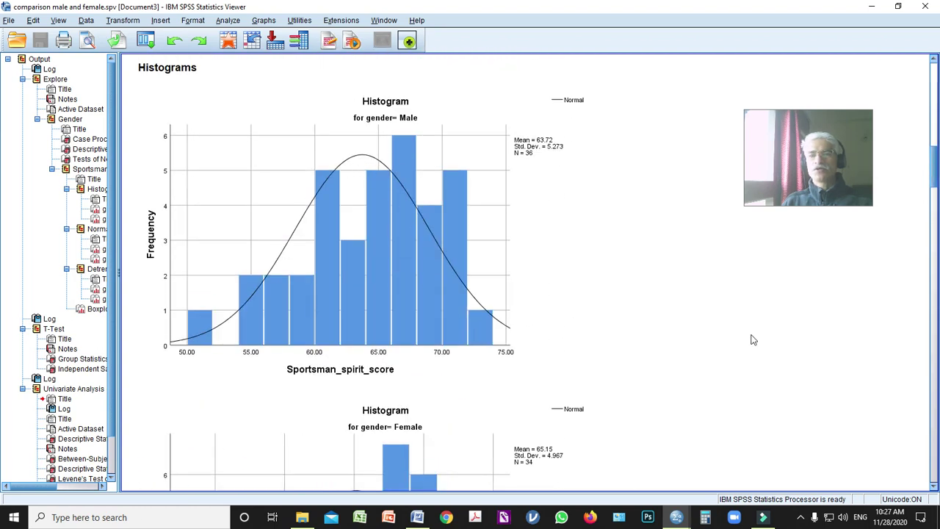
# Step: Look through the gender Q-Q plots and the t-test output down to the Univariate Analysis of Variance section
pyautogui.scroll(-8, 753, 339)
pyautogui.scroll(-20, 753, 339)
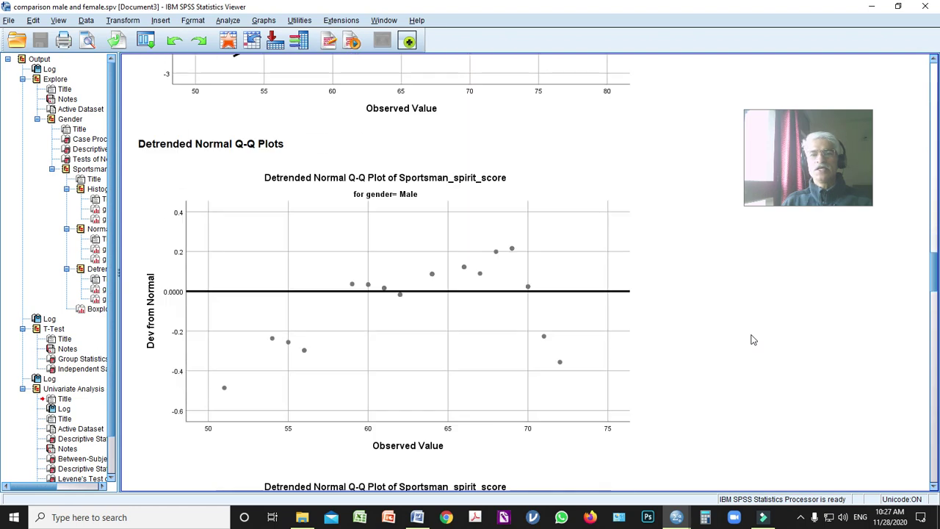
pyautogui.click(754, 339)
pyautogui.scroll(-8, 754, 340)
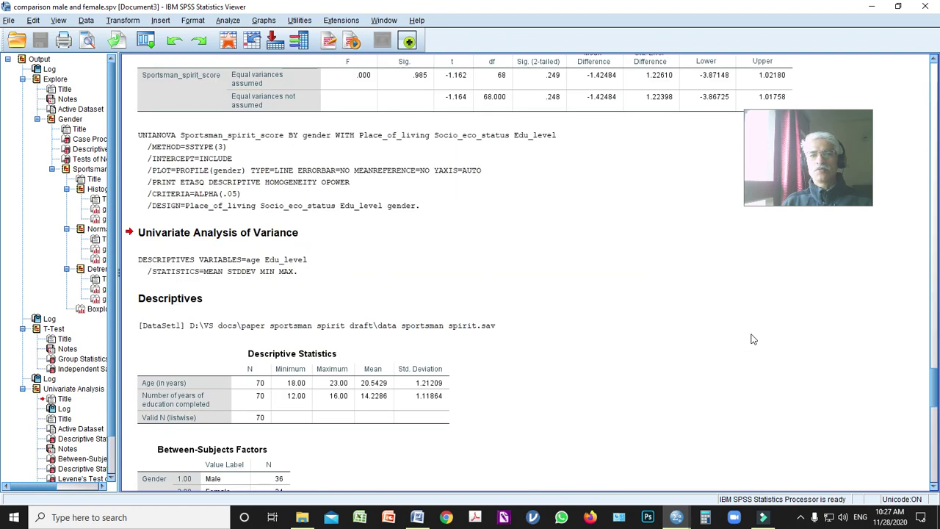
# Step: Examine the Descriptive Statistics of age and number of years of education completed under Univariate Analysis of Variance
pyautogui.scroll(-7, 754, 339)
pyautogui.click(235, 213)
pyautogui.click(224, 152)
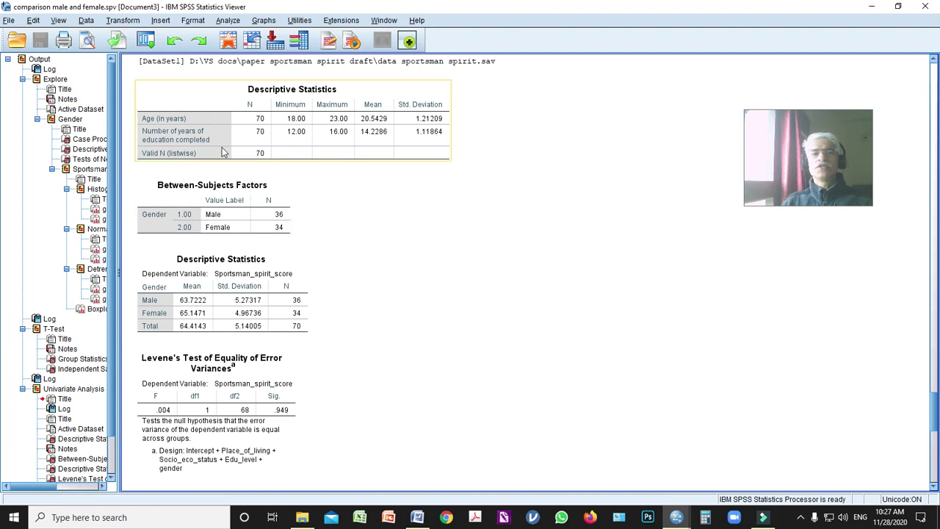
pyautogui.scroll(6, 570, 227)
pyautogui.click(570, 242)
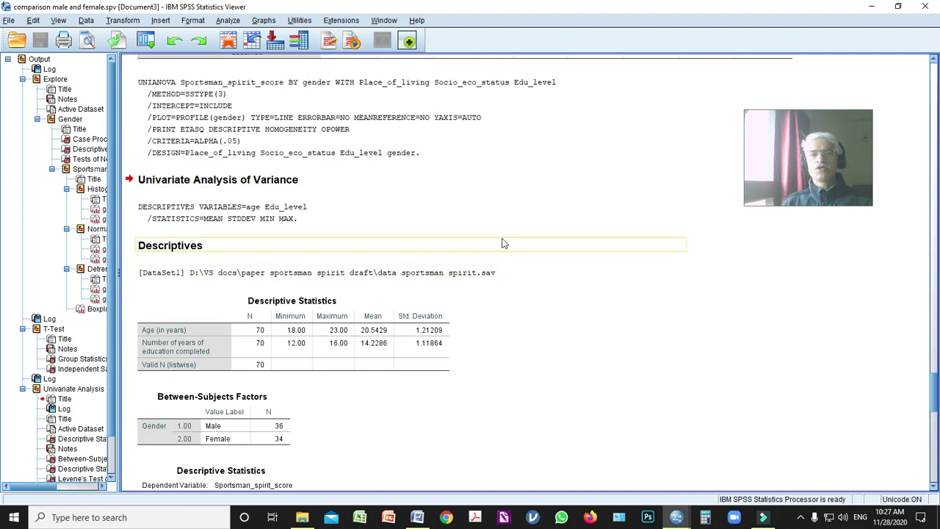
pyautogui.scroll(-3, 570, 227)
pyautogui.click(152, 249)
pyautogui.scroll(-2, 152, 250)
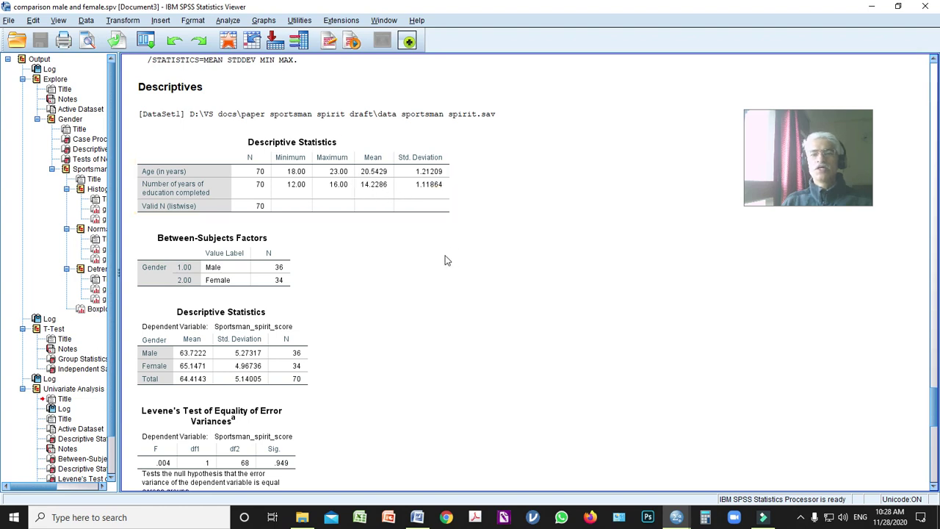
# Step: Compare the male and female group sizes and mean scores, and read the significance of Levene's Test of Equality of Error Variances
pyautogui.scroll(-3, 445, 259)
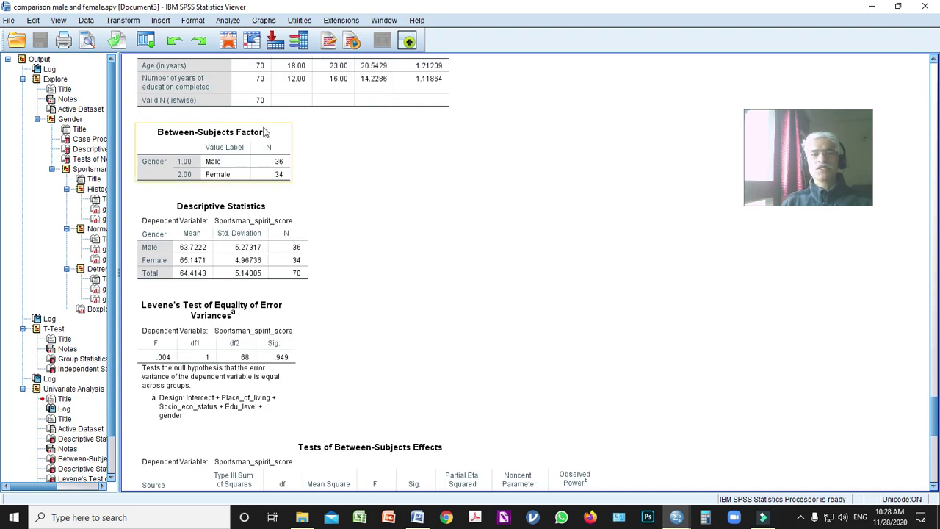
pyautogui.scroll(-3, 237, 175)
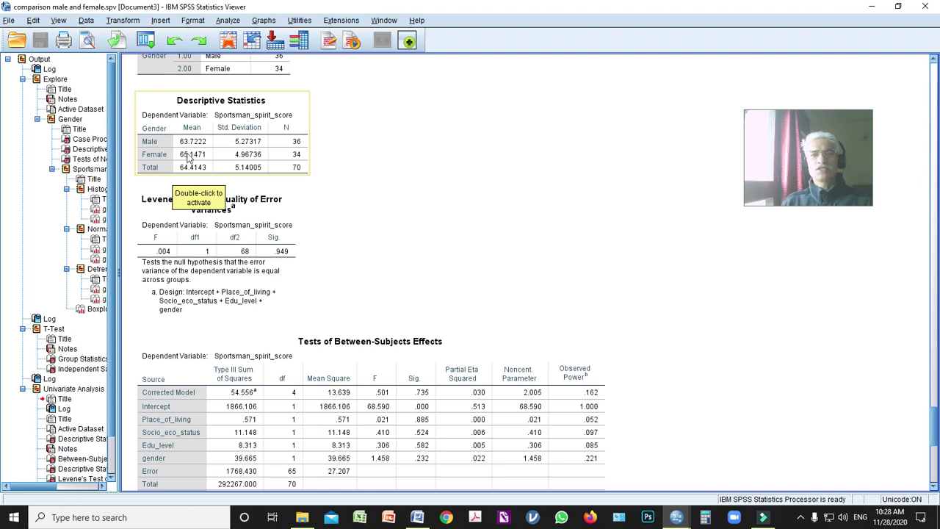
pyautogui.scroll(-3, 359, 231)
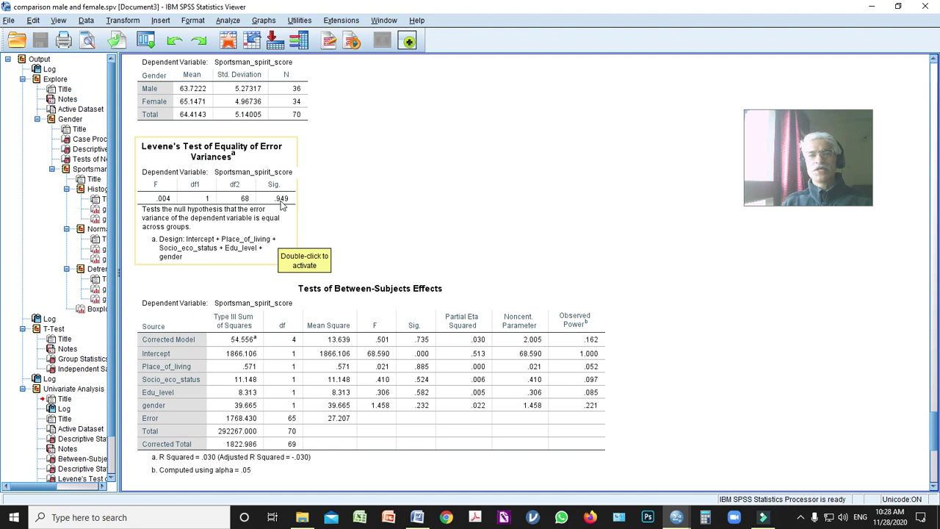
# Step: Read the F, significance and effect size values for gender and the covariates in the Tests of Between-Subjects Effects
pyautogui.scroll(-3, 325, 199)
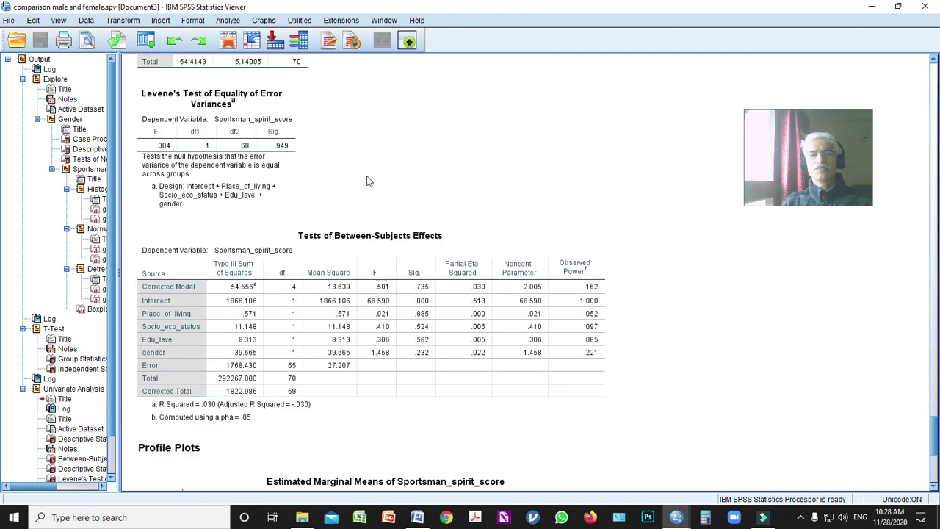
pyautogui.scroll(-2, 516, 183)
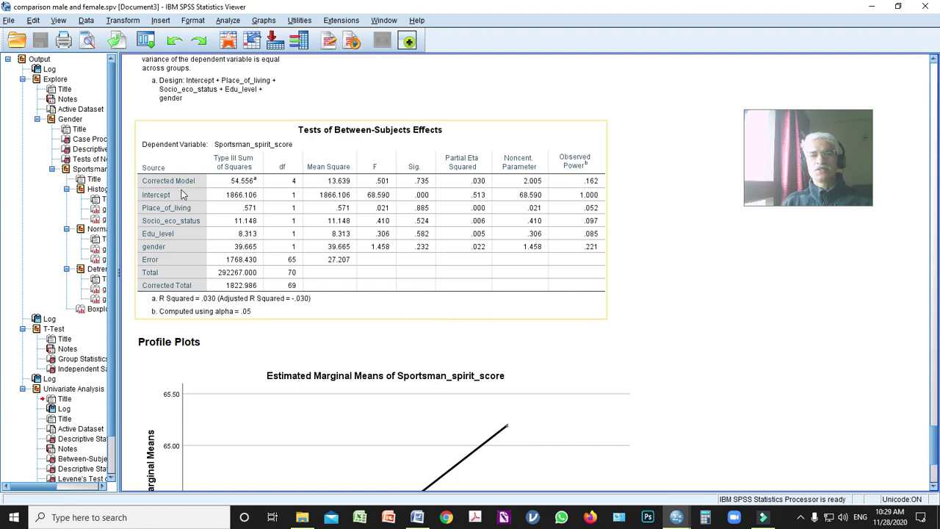
pyautogui.scroll(-2, 183, 204)
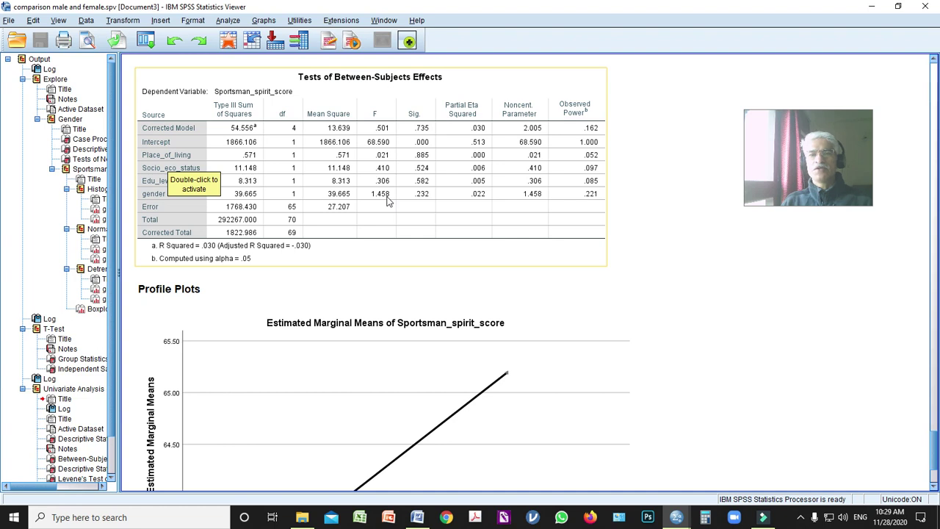
# Step: Examine the profile plot of estimated marginal means of Sportsman_spirit_score by gender and its note on covariate values
pyautogui.scroll(-3, 389, 202)
pyautogui.scroll(-1, 388, 202)
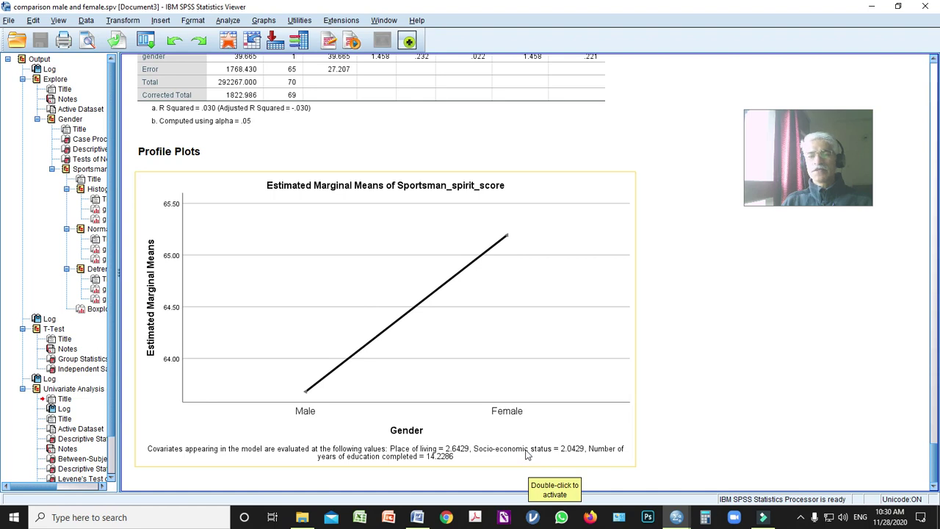
# Step: Switch to the abstract document in Microsoft Word
pyautogui.moveTo(423, 520)
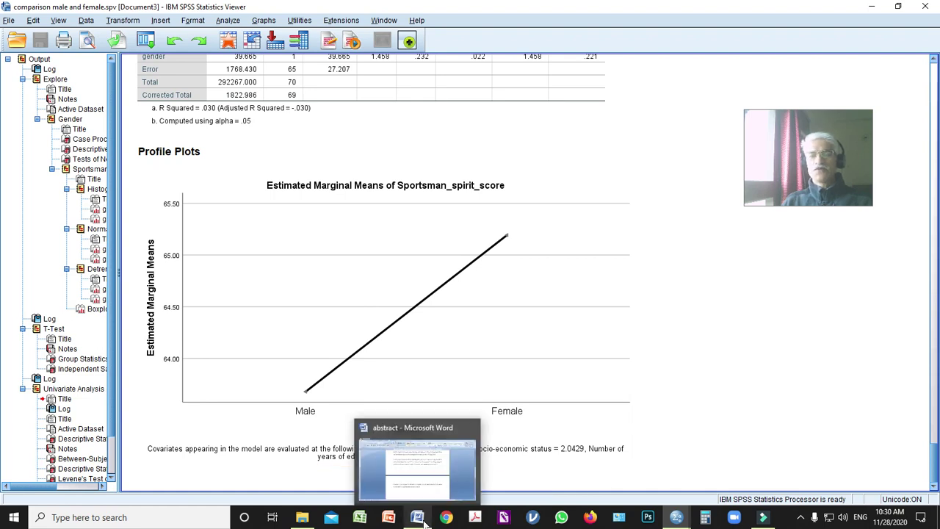